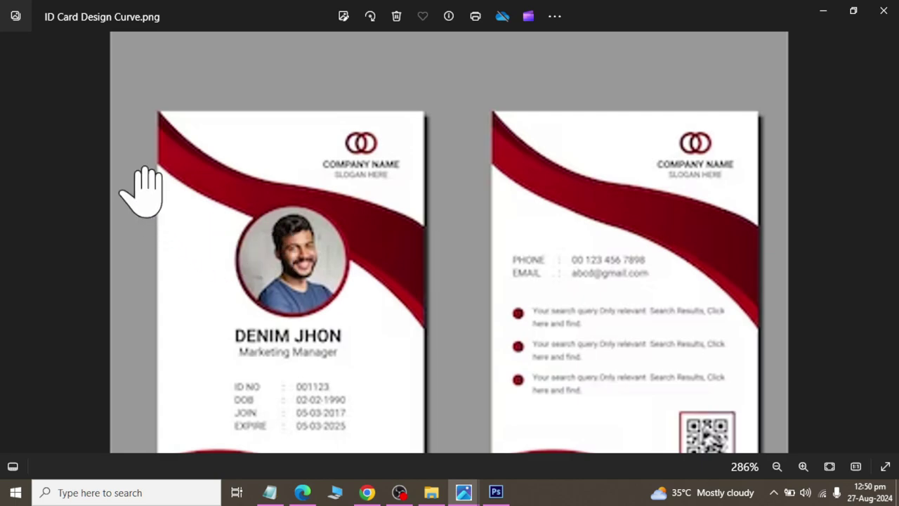
# Switch to Photoshop, choose the Pen tool and add an empty layer above Layer 0, checking the reference ID card.
pyautogui.hotkey('alt', 'Tab')
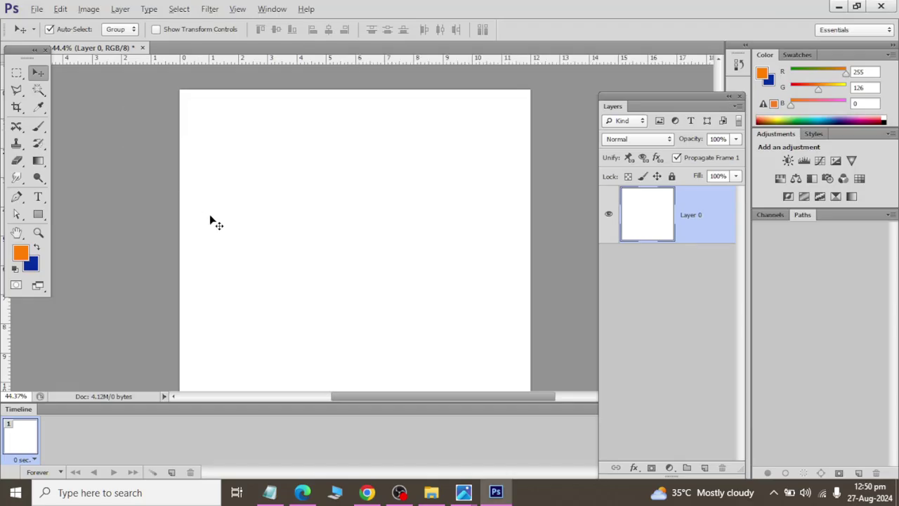
pyautogui.click(16, 197)
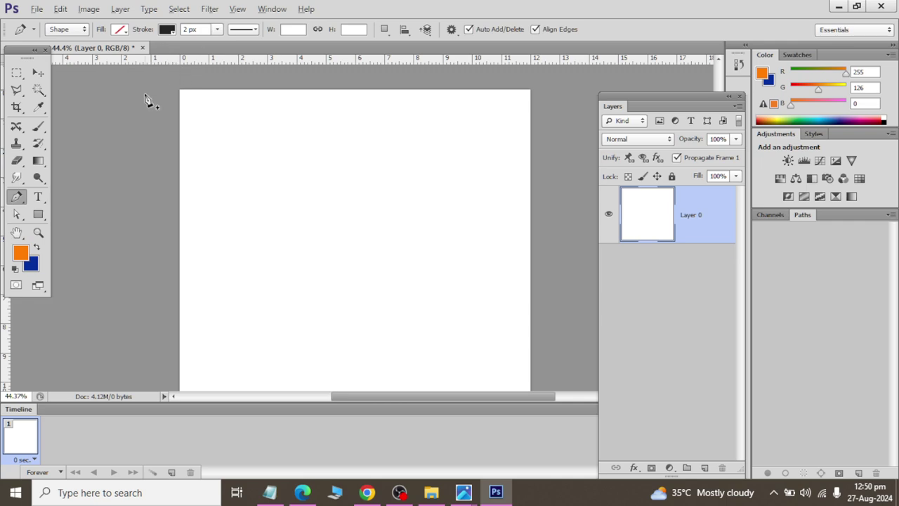
pyautogui.click(705, 467)
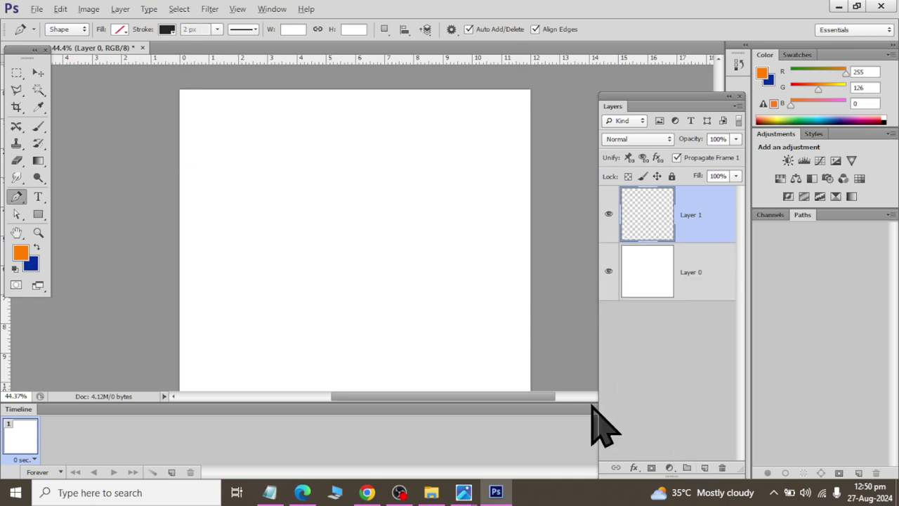
pyautogui.hotkey('alt', 'Tab')
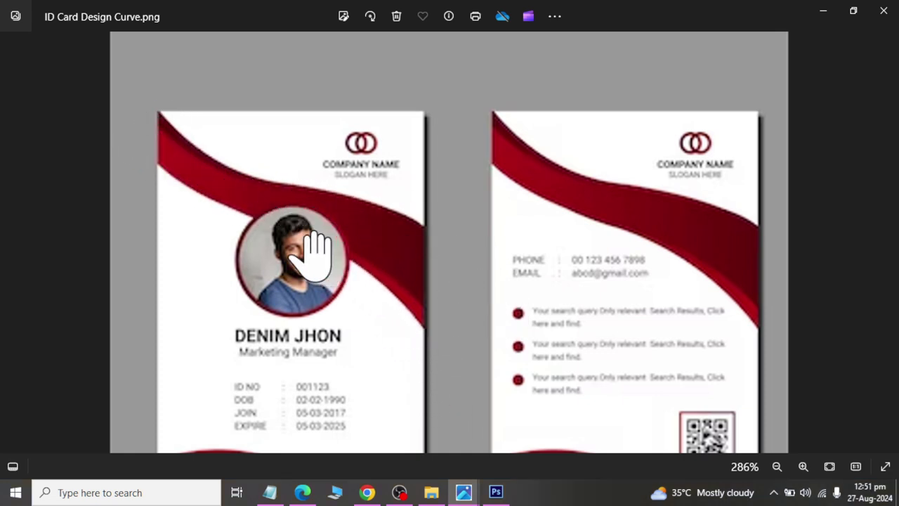
pyautogui.hotkey('alt', 'Tab')
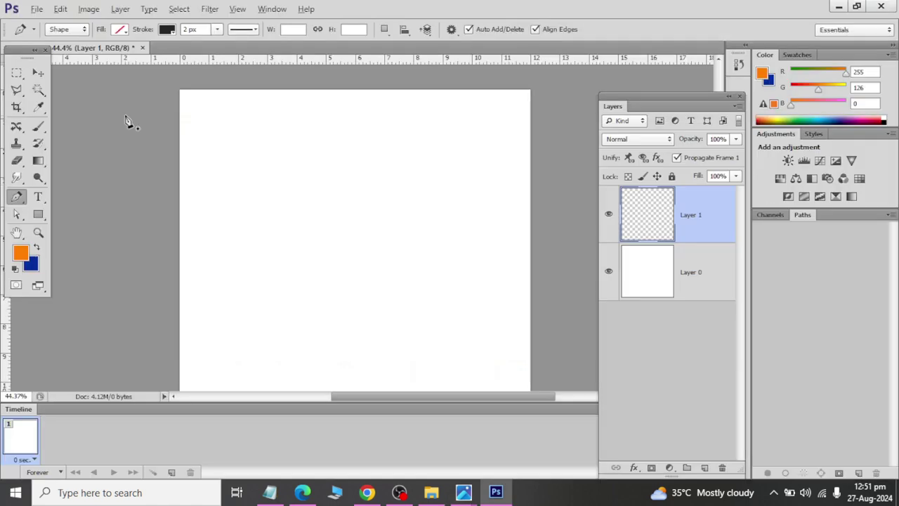
# Draw the upper edge of a wavy band across the page as a curved Pen shape, adding a short vertical segment beyond the page's right edge.
pyautogui.click(176, 123)
pyautogui.moveTo(400, 230); pyautogui.dragTo(470, 308)
pyautogui.moveTo(576, 321); pyautogui.dragTo(617, 329)
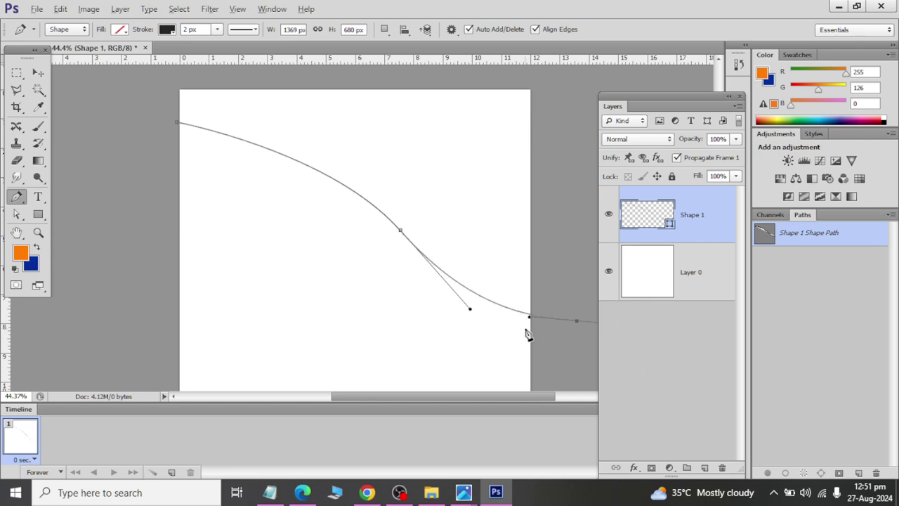
pyautogui.scroll(-2, 555, 314)
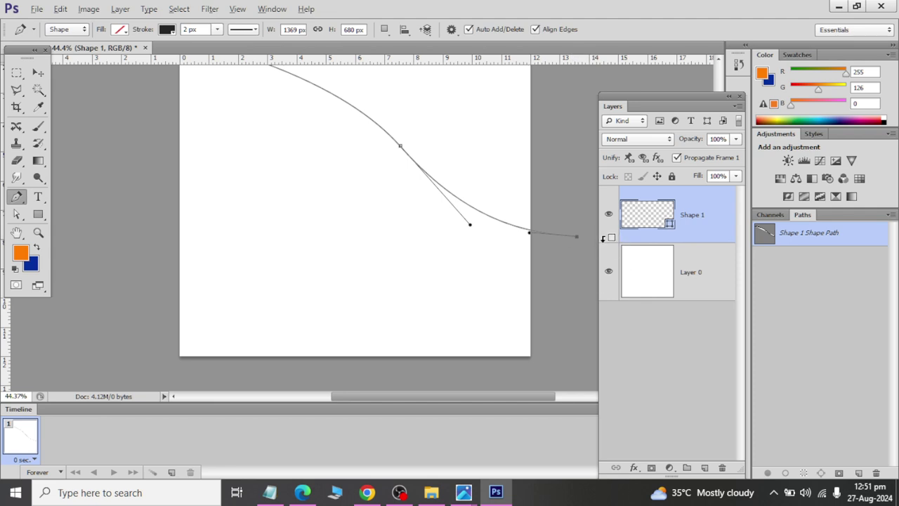
pyautogui.hscroll(2, 570, 257)
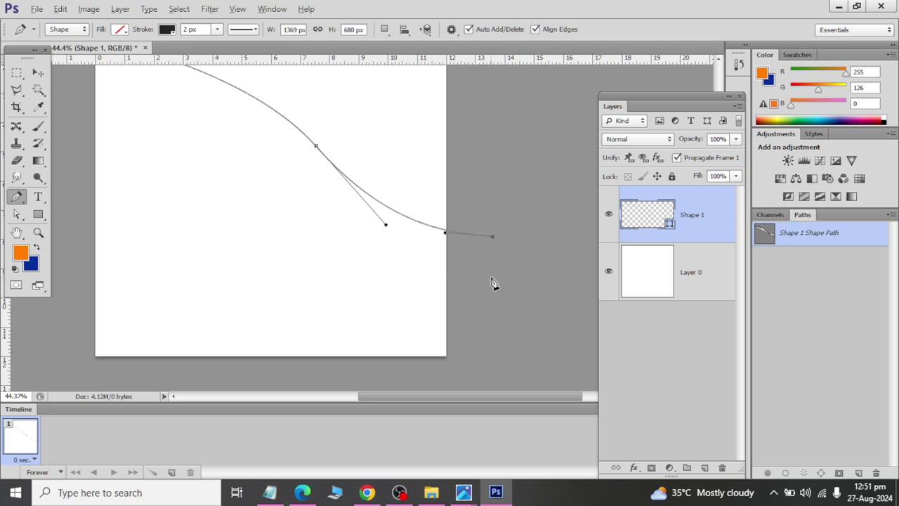
pyautogui.click(493, 277)
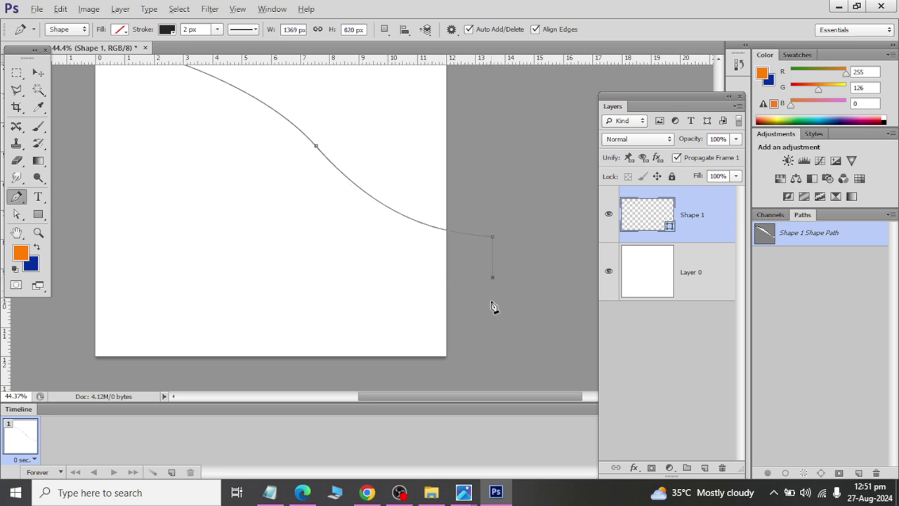
pyautogui.hotkey('ctrl', 'z')
pyautogui.click(492, 294)
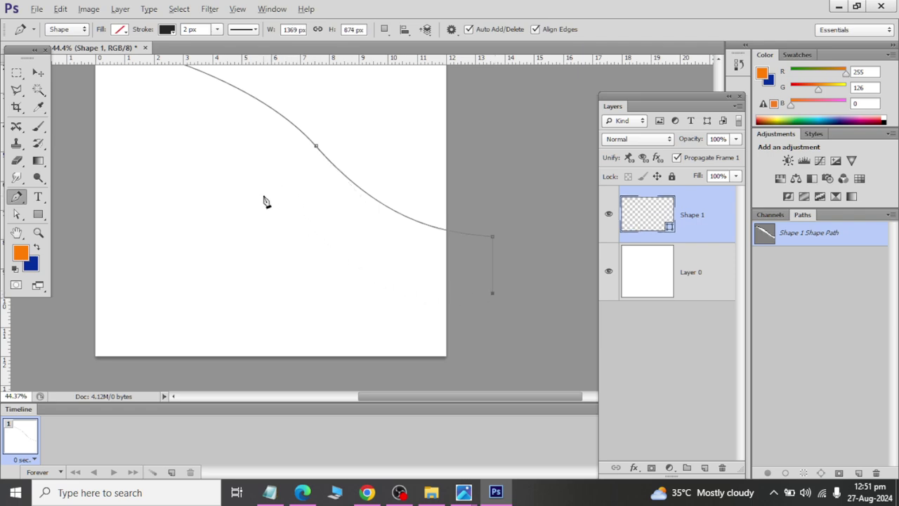
pyautogui.moveTo(262, 187); pyautogui.dragTo(249, 126)
pyautogui.hotkey('ctrl', 'z')
pyautogui.hscroll(-3, 274, 194)
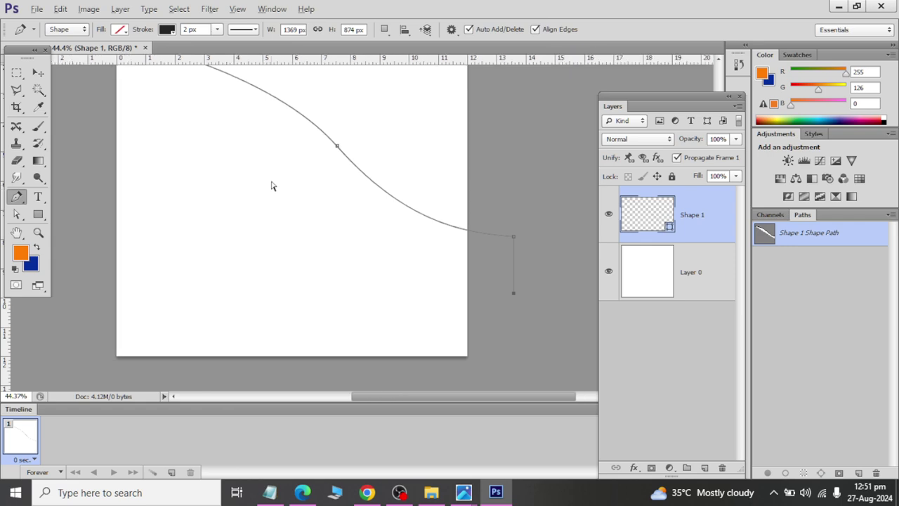
pyautogui.scroll(2, 274, 193)
pyautogui.moveTo(264, 196); pyautogui.dragTo(182, 79)
pyautogui.hotkey('ctrl', 'alt', 'z')
pyautogui.hotkey('ctrl', 'alt', 'z')
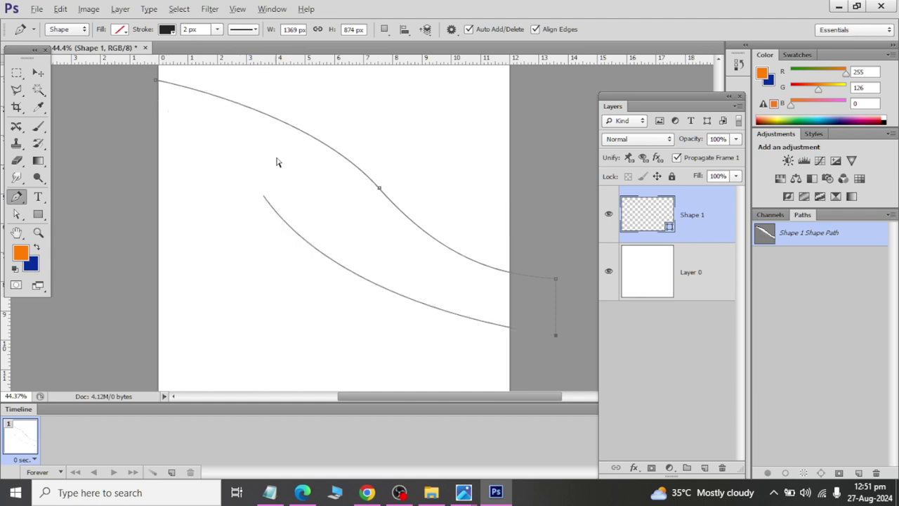
# Draw the band's lower curve back past the page's left edge and close the path at its starting point.
pyautogui.moveTo(347, 205); pyautogui.dragTo(278, 104)
pyautogui.moveTo(129, 139); pyautogui.dragTo(124, 144)
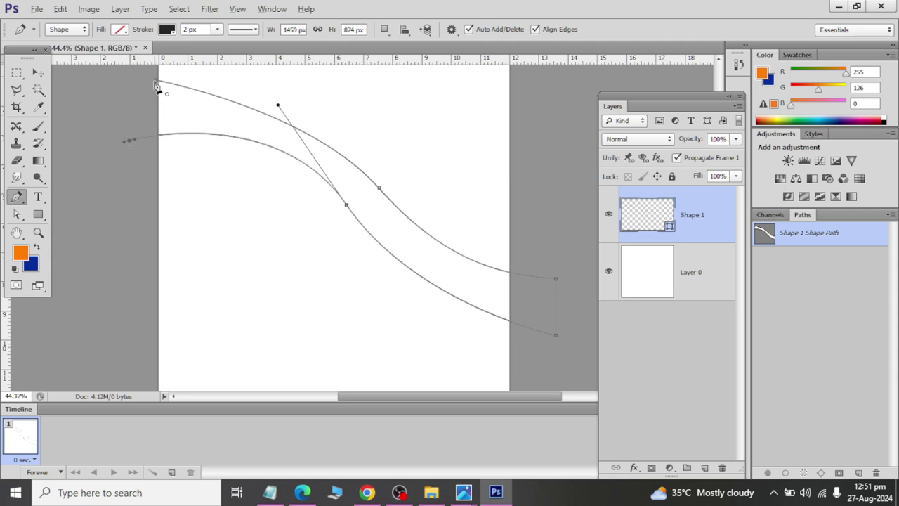
pyautogui.click(158, 83)
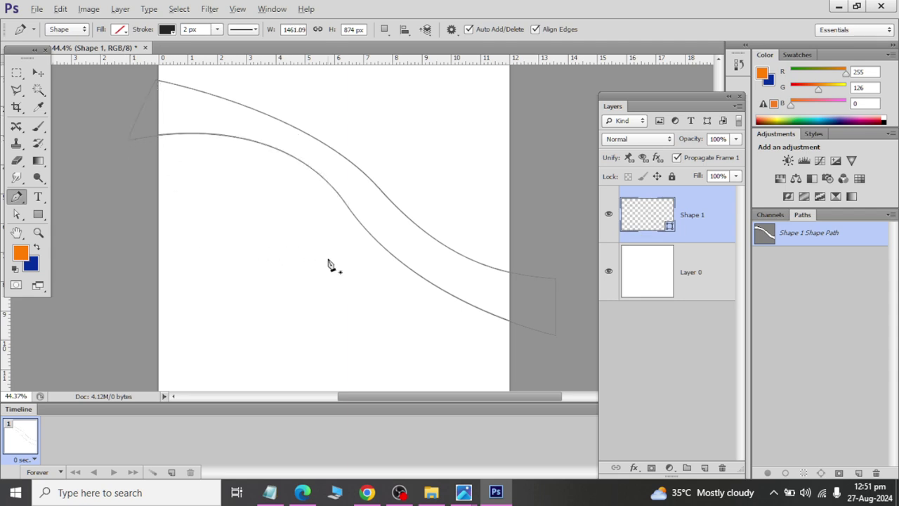
# Compare the band with the reference ID card's curve and delete the Shape 1 layer.
pyautogui.hotkey('alt', 'Tab')
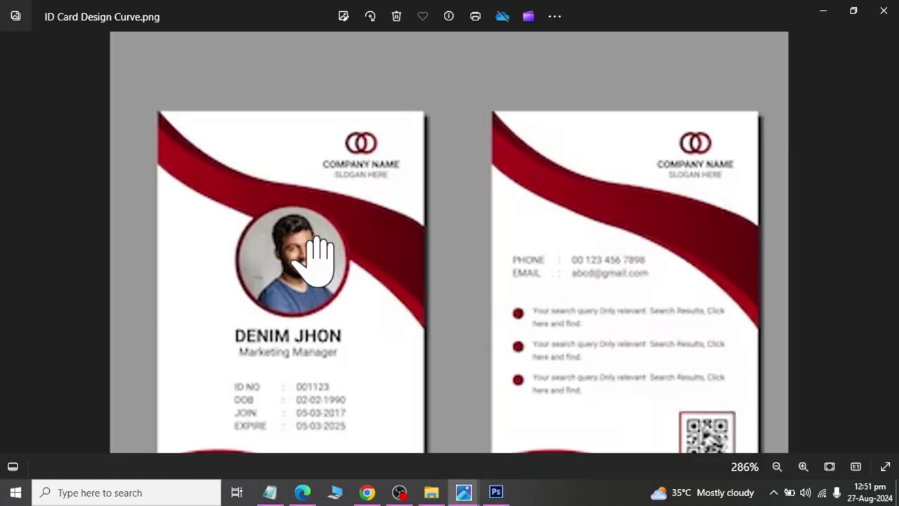
pyautogui.hotkey('alt', 'Tab')
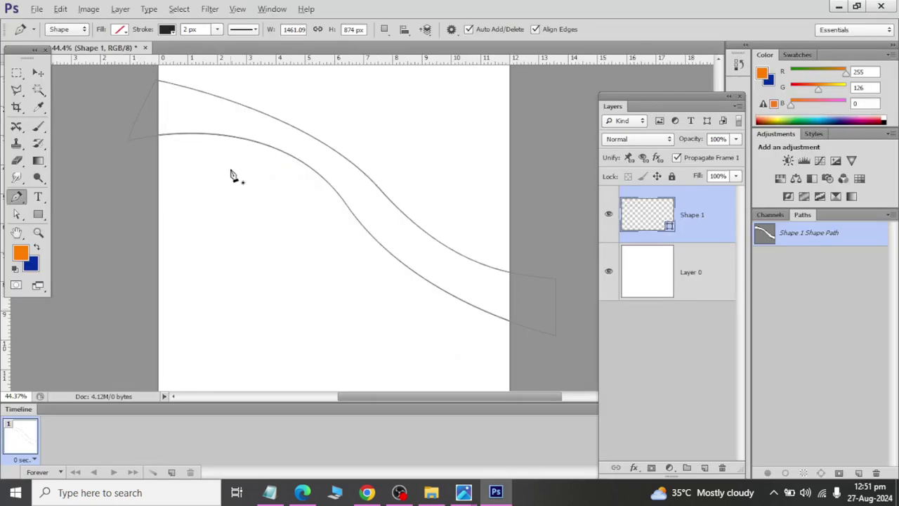
pyautogui.hotkey('alt', 'Tab')
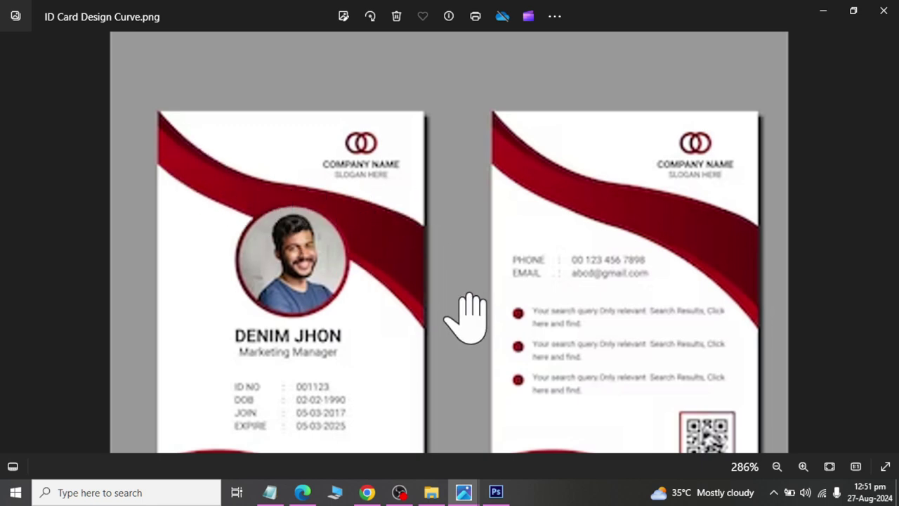
pyautogui.hotkey('alt', 'Tab')
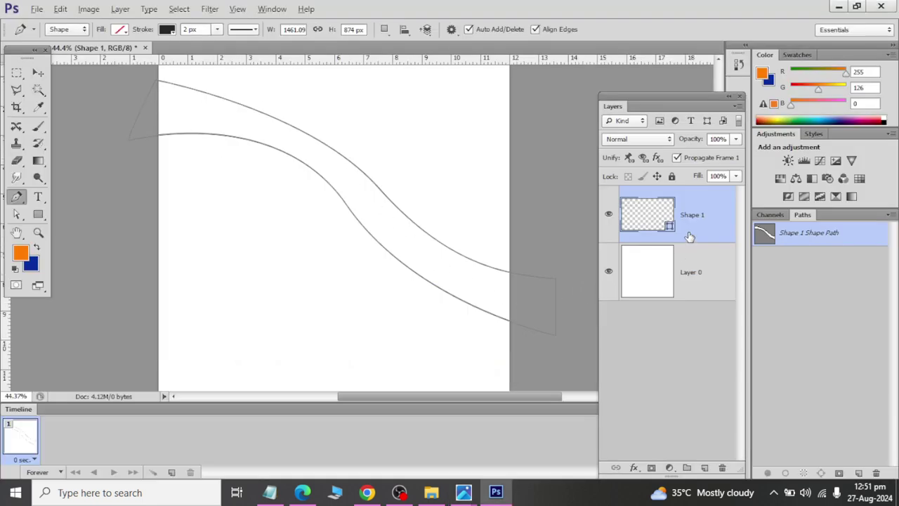
pyautogui.press('Delete')
pyautogui.hotkey('alt', 'Tab')
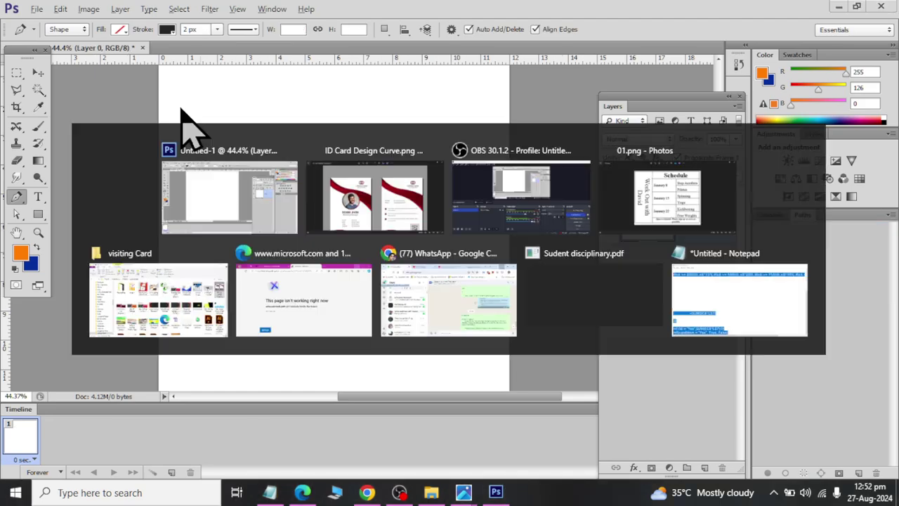
pyautogui.hotkey('alt', 'Tab')
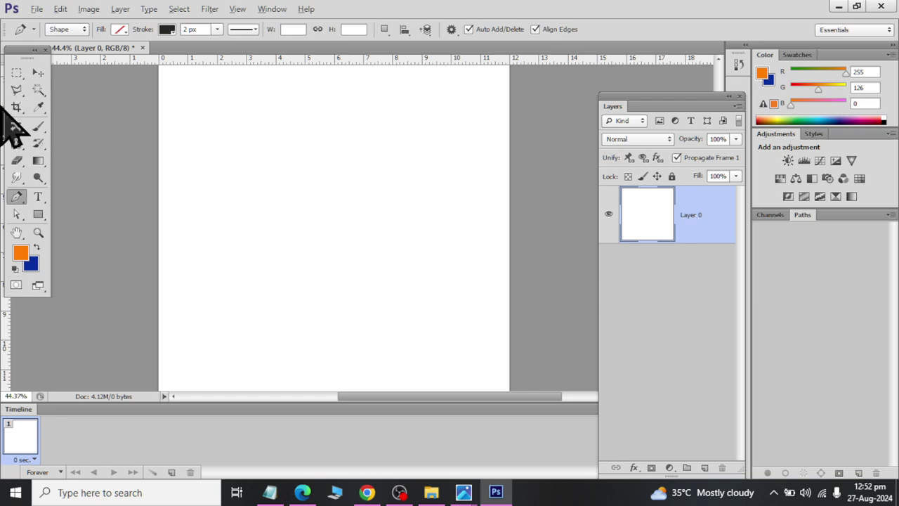
# Draw a closed S-curved band with the Pen tool, sloping down from the page's upper left to its lower right and overhanging both sides.
pyautogui.click(141, 87)
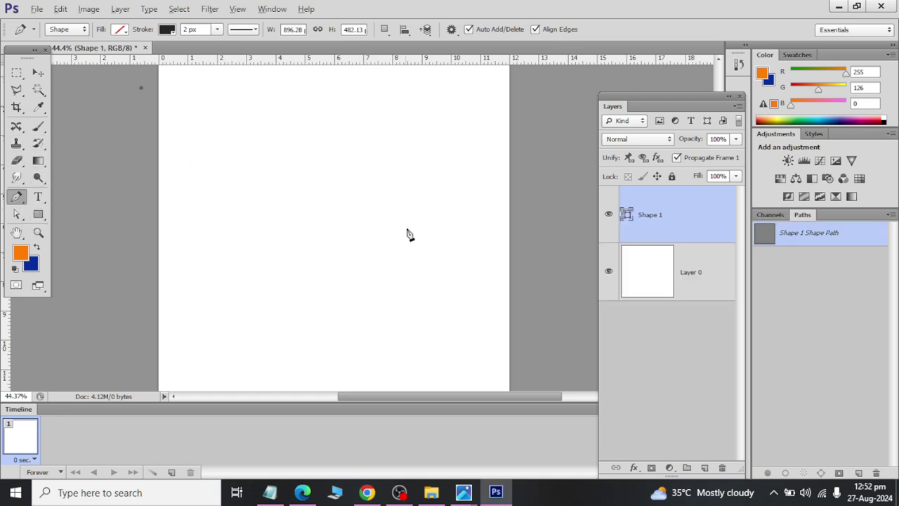
pyautogui.moveTo(403, 229); pyautogui.dragTo(621, 276)
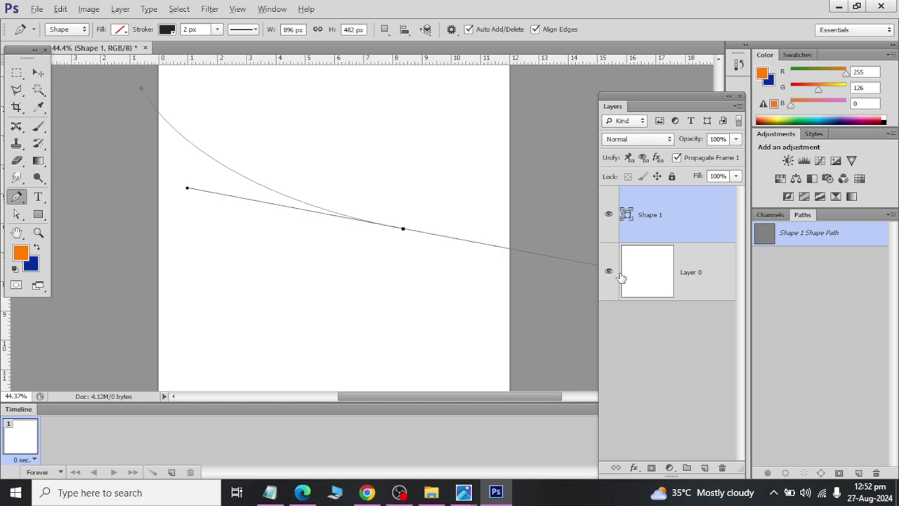
pyautogui.click(568, 356)
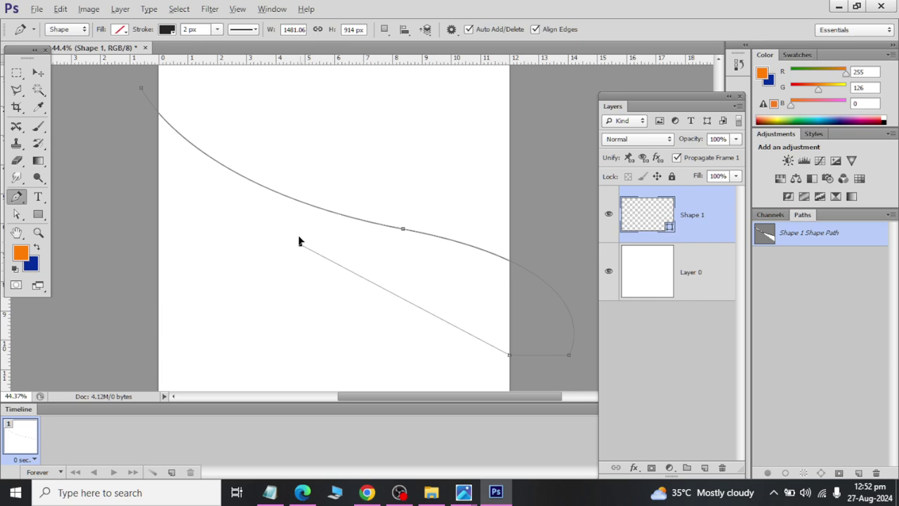
pyautogui.moveTo(300, 245); pyautogui.dragTo(180, 229)
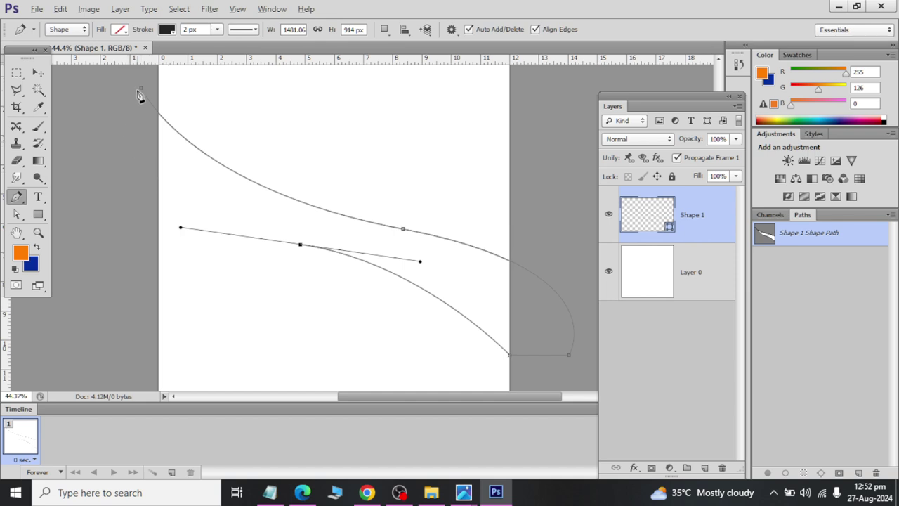
pyautogui.moveTo(117, 117); pyautogui.dragTo(118, 92)
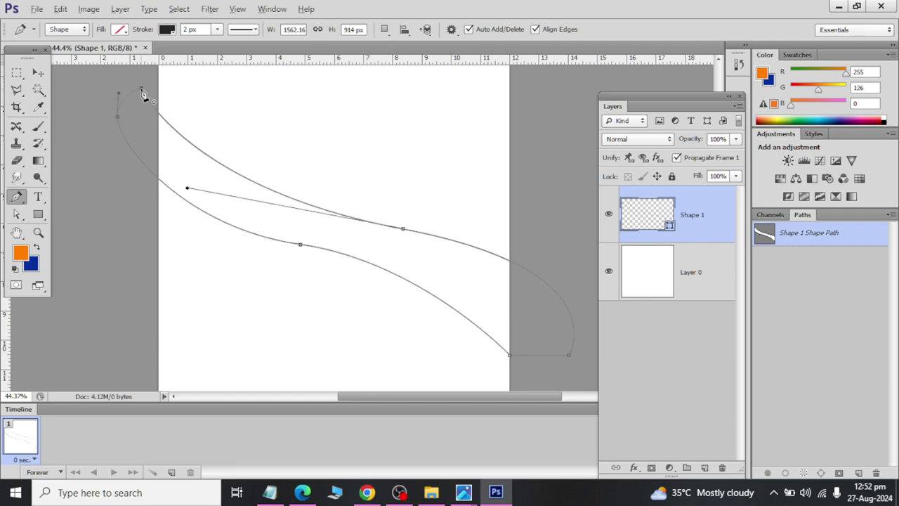
pyautogui.click(141, 90)
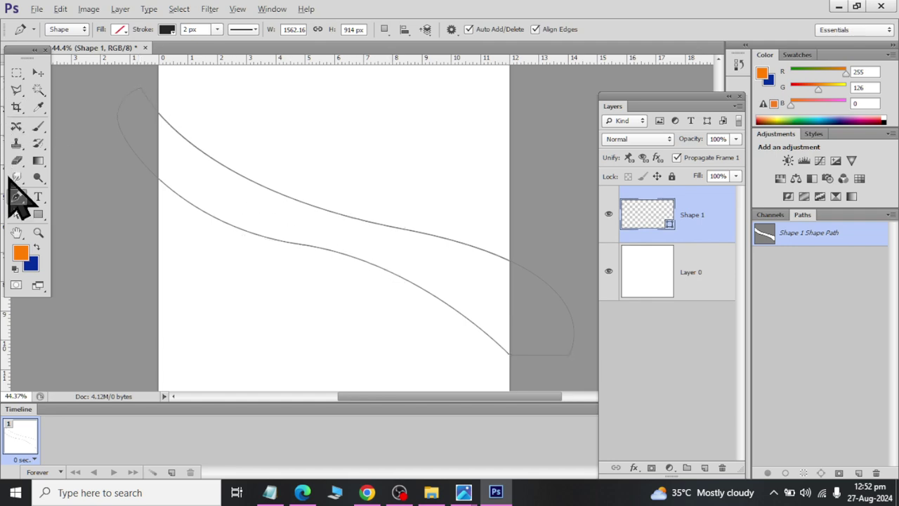
# Fine-tune the band's middle anchor points on the upper and lower curves with the Direct Selection tool, and deselect the path.
pyautogui.moveTo(16, 214); pyautogui.dragTo(60, 219)
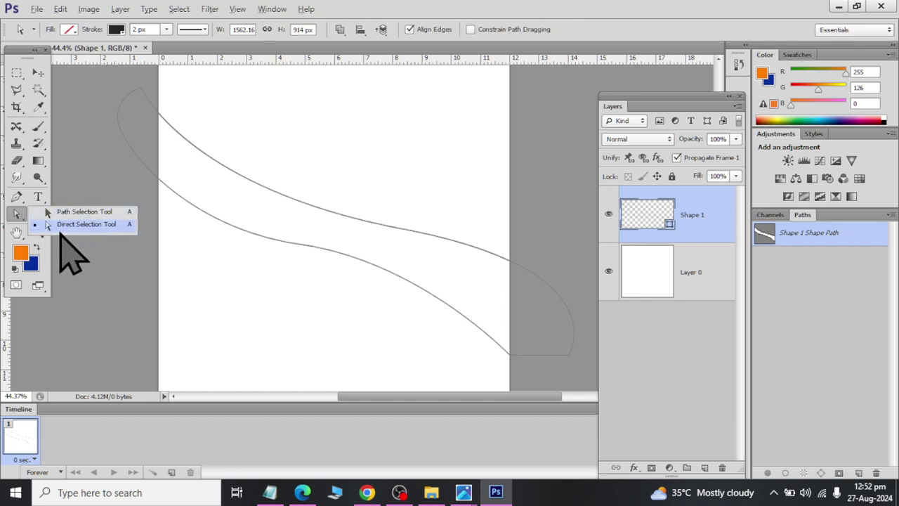
pyautogui.click(63, 225)
pyautogui.click(245, 239)
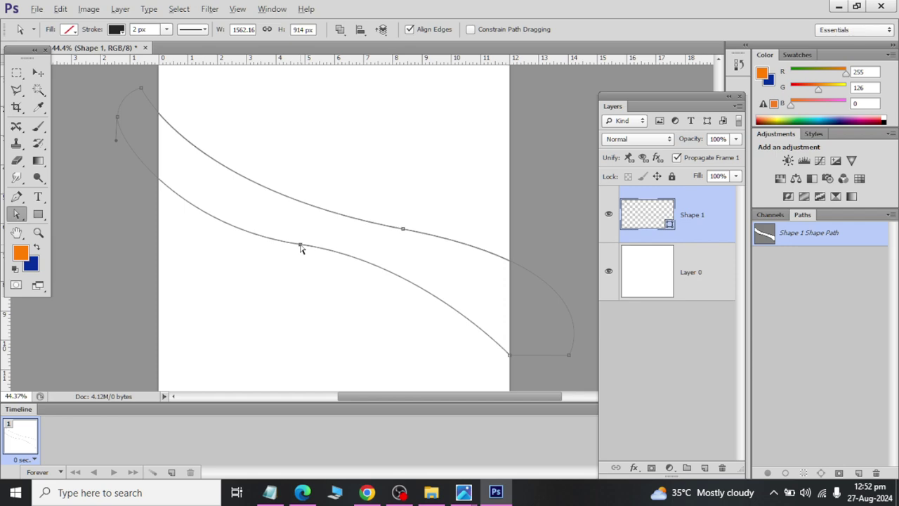
pyautogui.moveTo(301, 248); pyautogui.dragTo(302, 241)
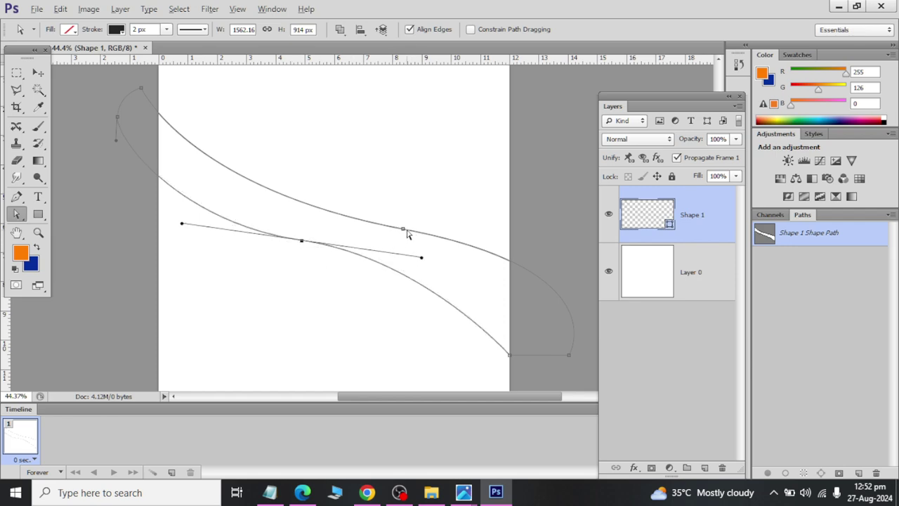
pyautogui.moveTo(404, 233); pyautogui.dragTo(410, 227)
pyautogui.moveTo(302, 245); pyautogui.dragTo(301, 250)
pyautogui.click(520, 207)
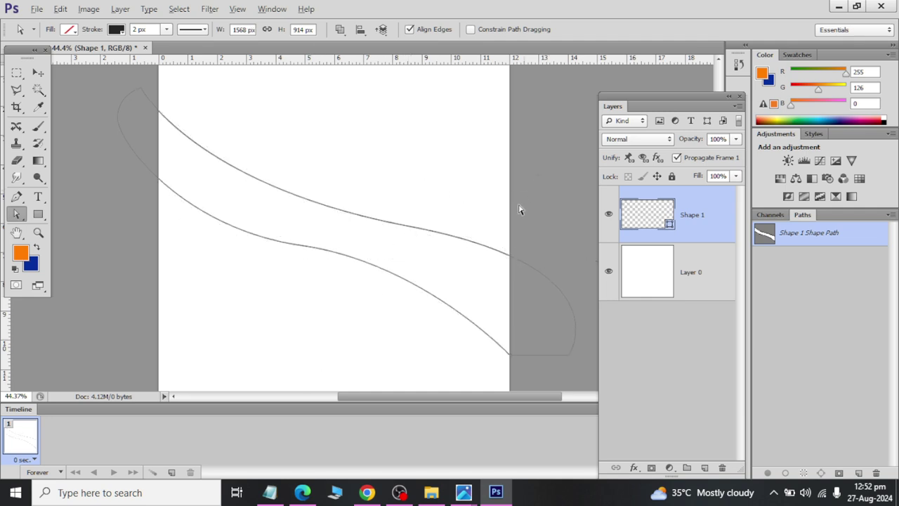
# Fill the curved band with dark maroon, set its stroke to none and deselect the shape.
pyautogui.scroll(-2, 429, 220)
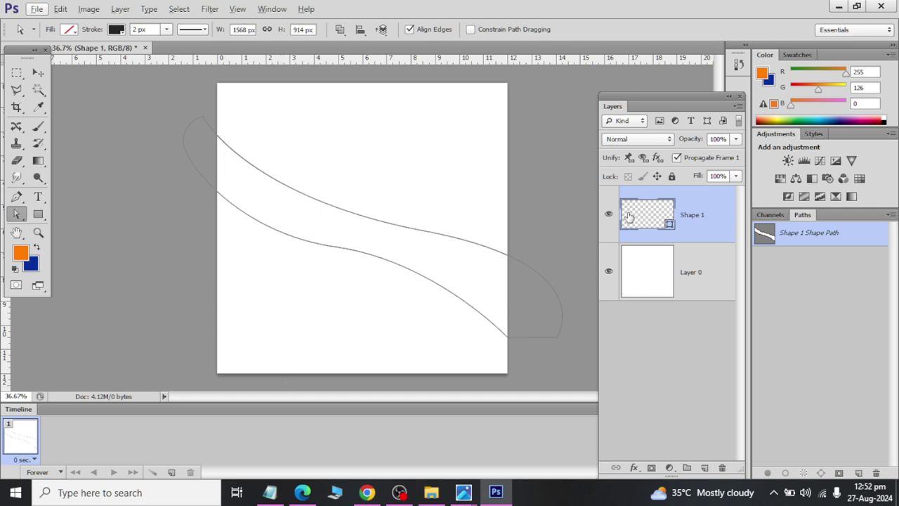
pyautogui.click(16, 197)
pyautogui.click(120, 31)
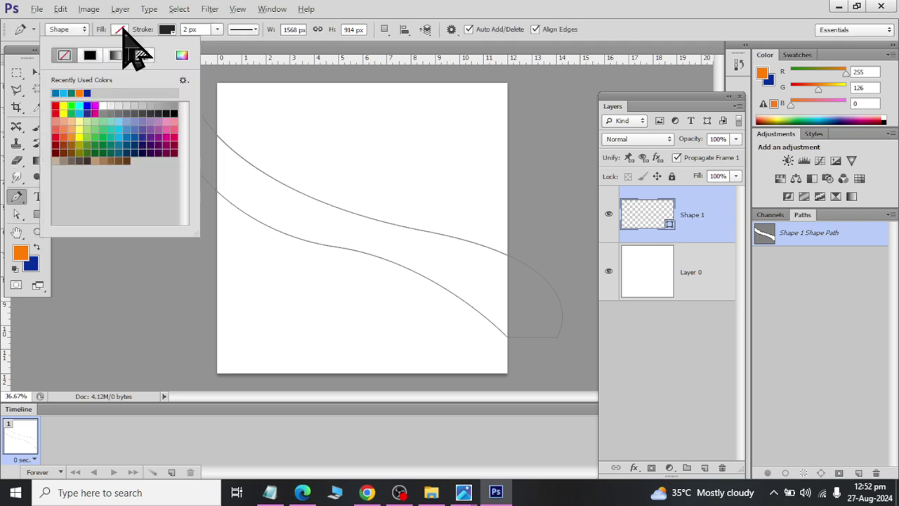
pyautogui.click(176, 146)
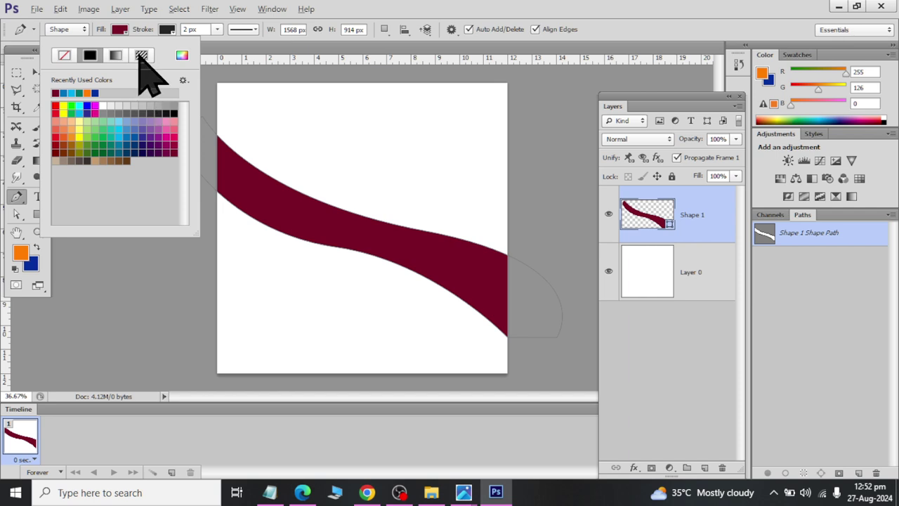
pyautogui.click(167, 31)
pyautogui.click(163, 35)
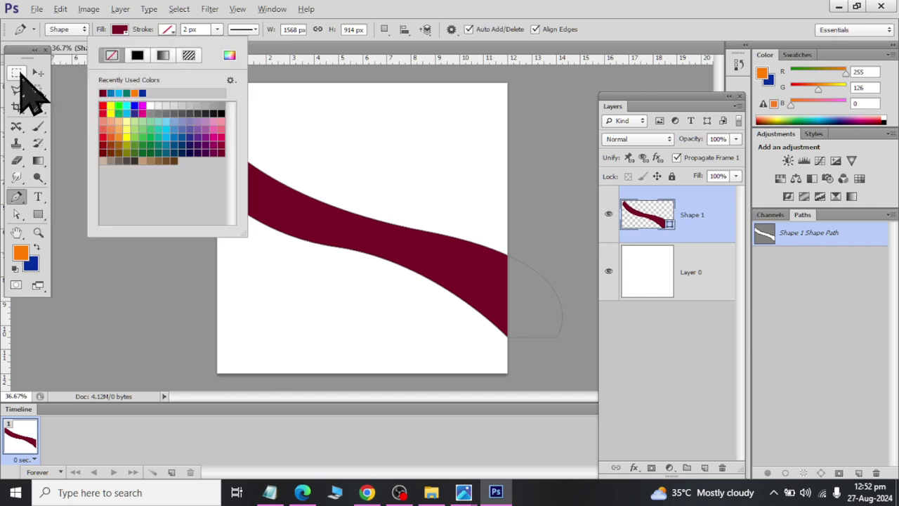
pyautogui.click(38, 73)
pyautogui.click(566, 291)
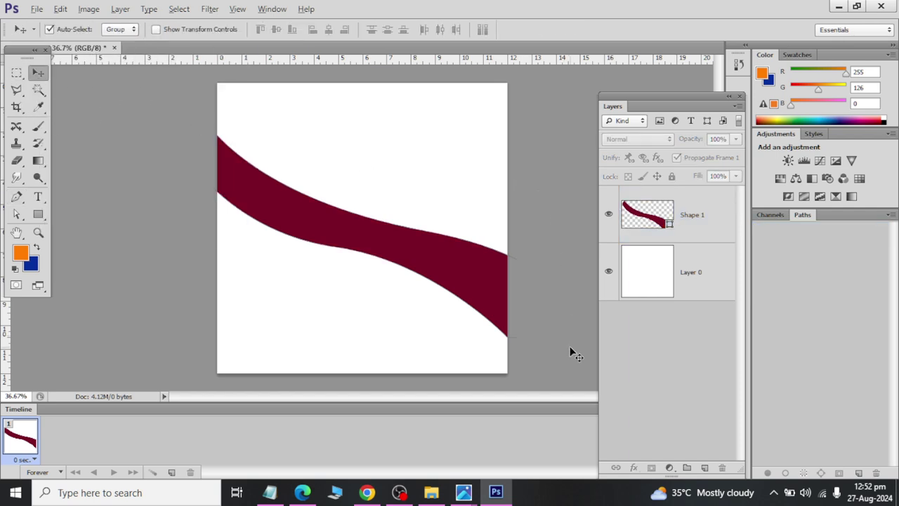
# Shift the middle anchor point on the band's lower curve slightly down and right with the Direct Selection tool, and deselect the path.
pyautogui.click(685, 219)
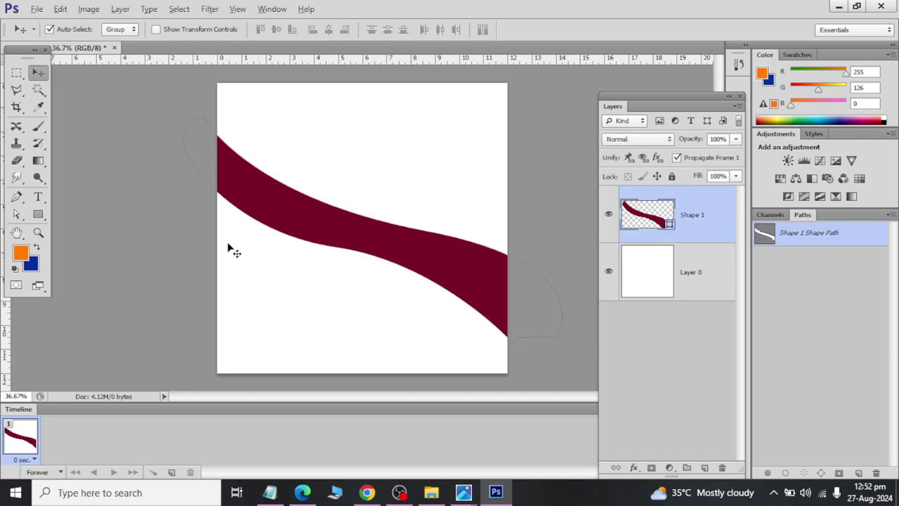
pyautogui.click(17, 215)
pyautogui.click(373, 222)
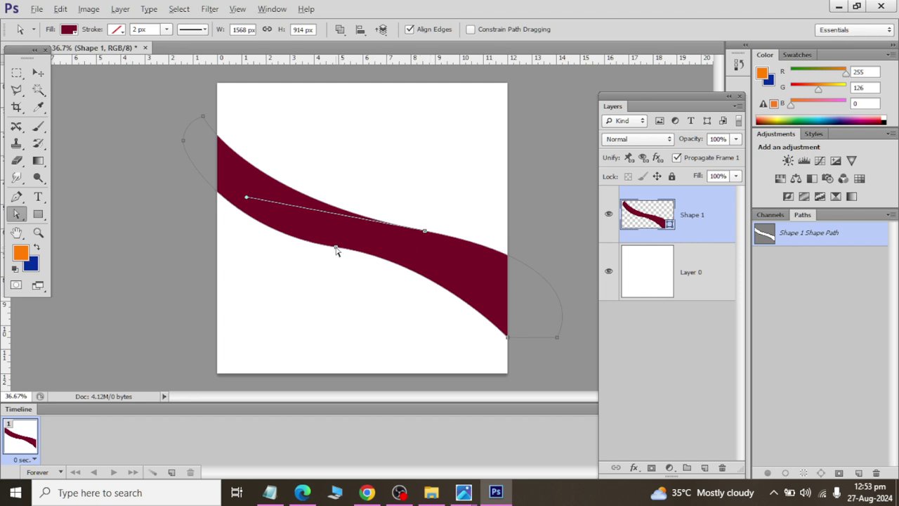
pyautogui.moveTo(336, 249); pyautogui.dragTo(344, 256)
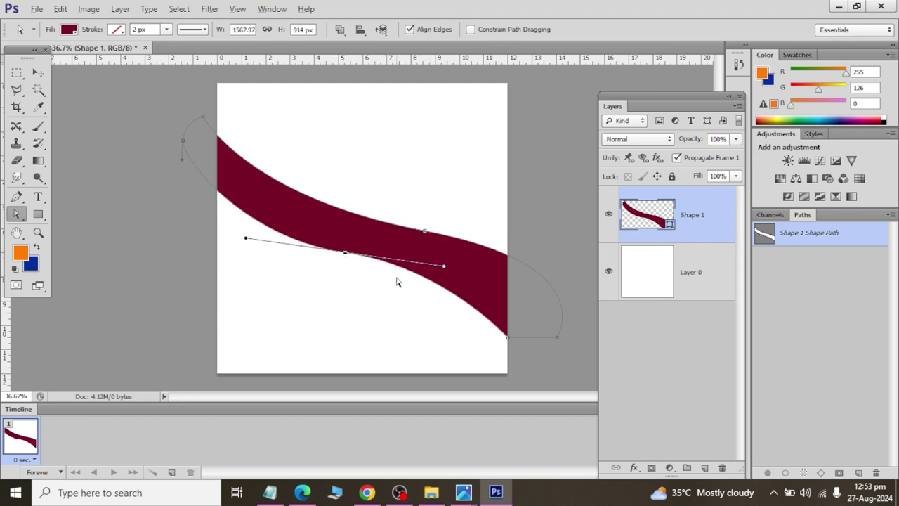
pyautogui.click(515, 178)
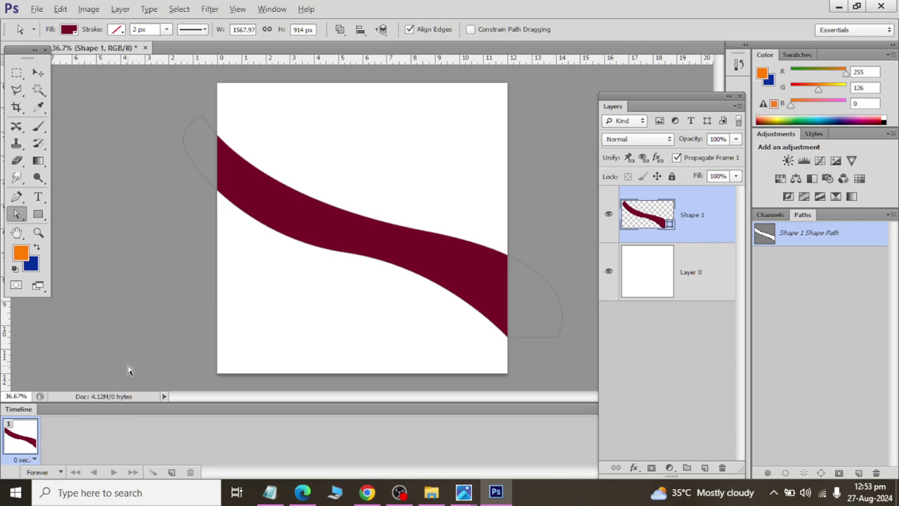
# Check the bottom wave on the reference ID card, hide the Shape 1 layer and add a new empty layer.
pyautogui.hotkey('alt', 'Tab')
pyautogui.scroll(-2, 299, 336)
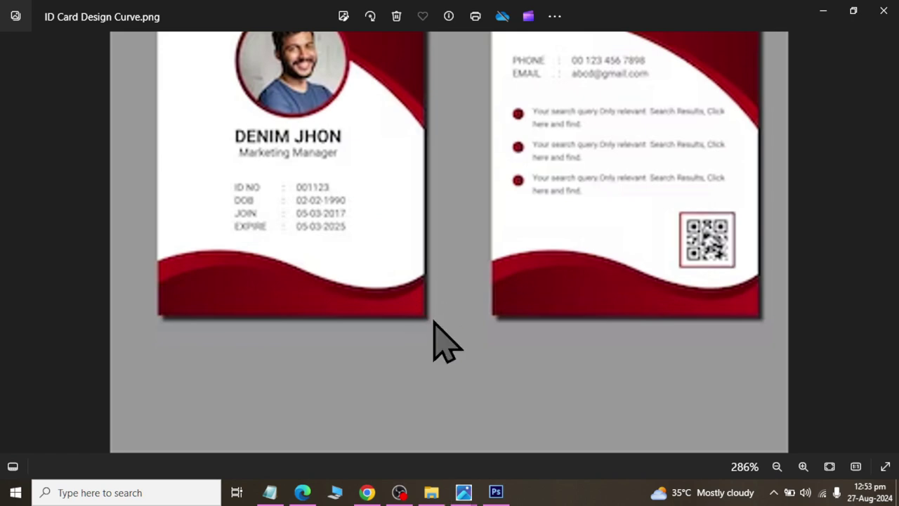
pyautogui.hotkey('alt', 'Tab')
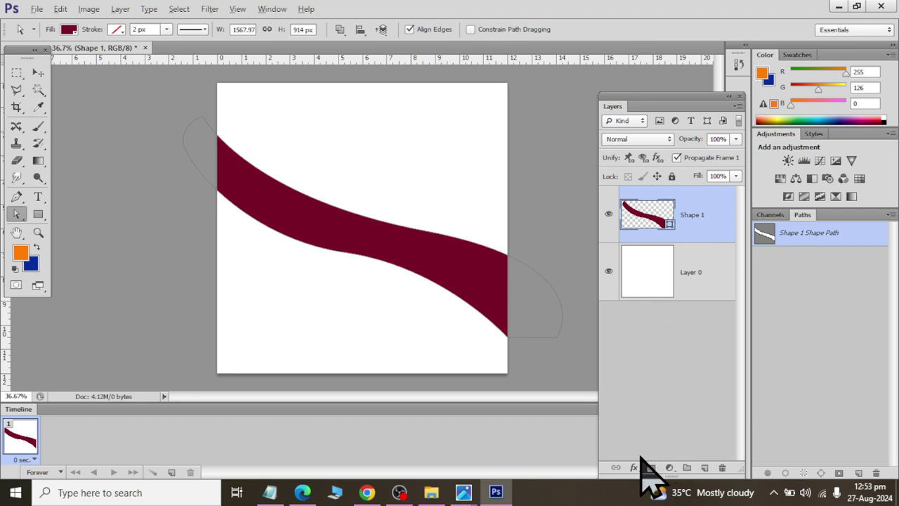
pyautogui.click(609, 215)
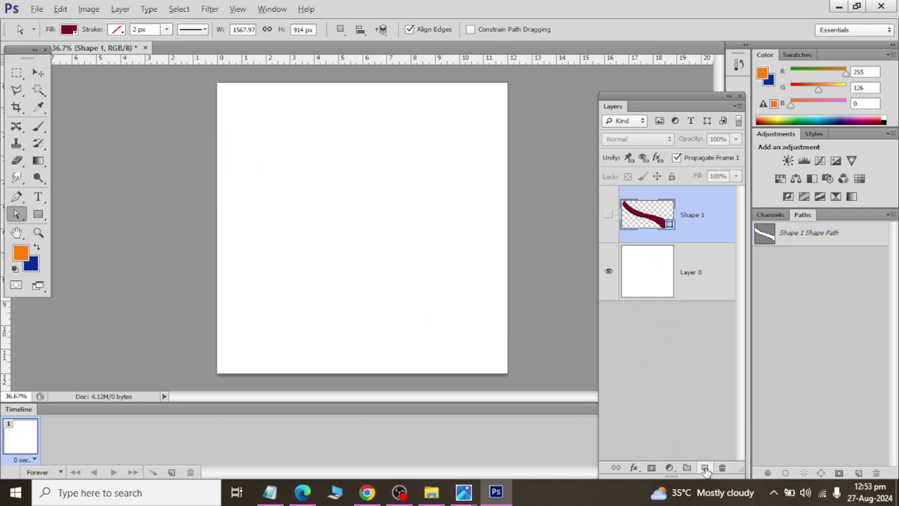
pyautogui.click(704, 467)
# Draw a closed wave shape with the Pen tool along the page's bottom, cresting near the left, dipping near the right and overhanging the page edges.
pyautogui.click(17, 196)
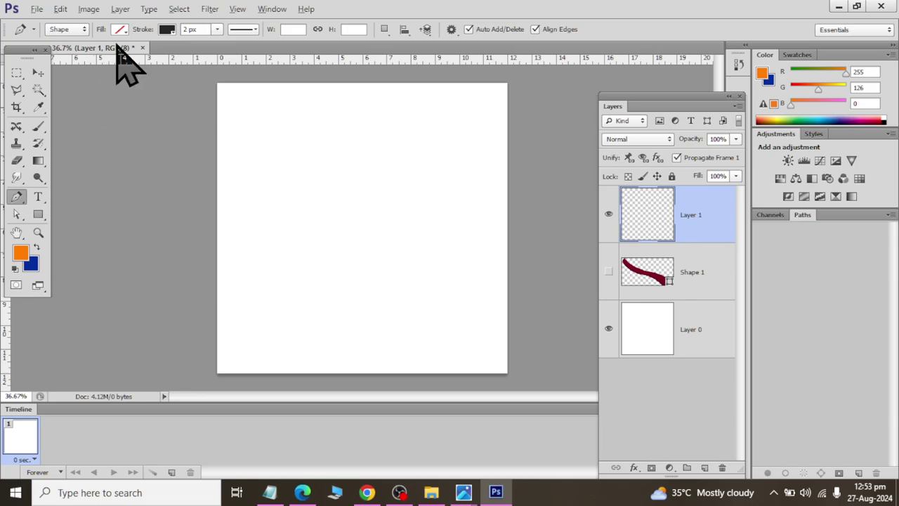
pyautogui.hotkey('alt', 'Tab')
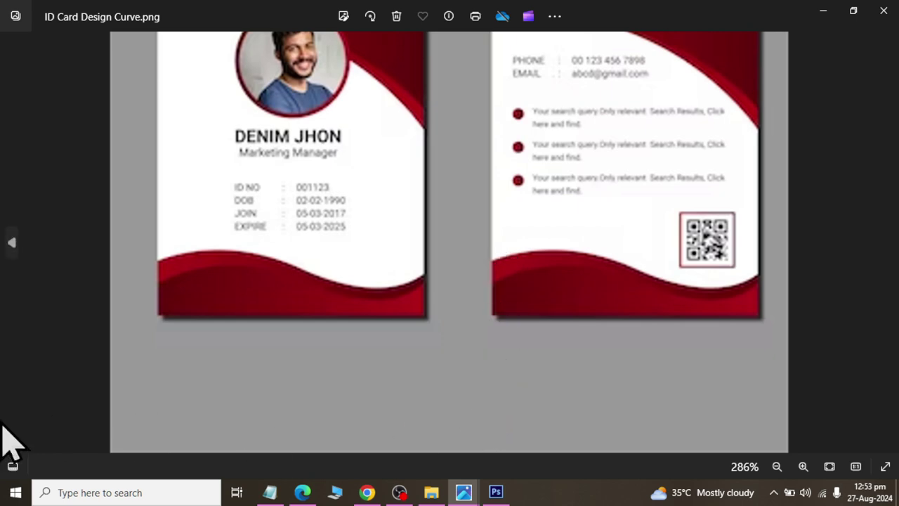
pyautogui.hotkey('alt', 'Tab')
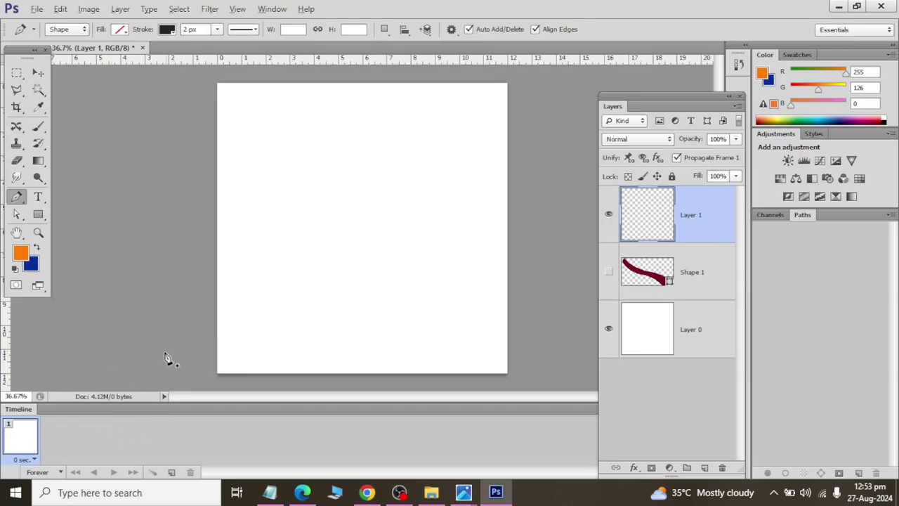
pyautogui.moveTo(196, 333); pyautogui.dragTo(196, 335)
pyautogui.moveTo(379, 339); pyautogui.dragTo(487, 373)
pyautogui.moveTo(517, 320); pyautogui.dragTo(585, 294)
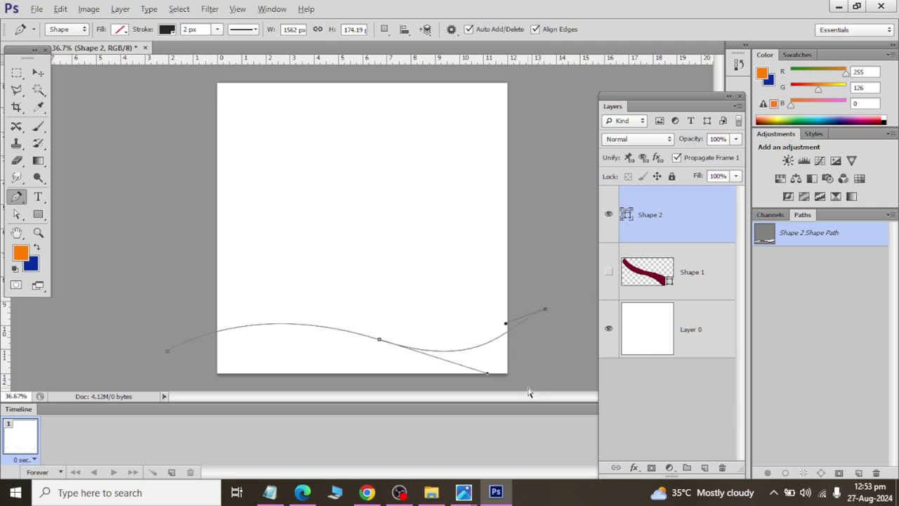
pyautogui.scroll(-3, 520, 384)
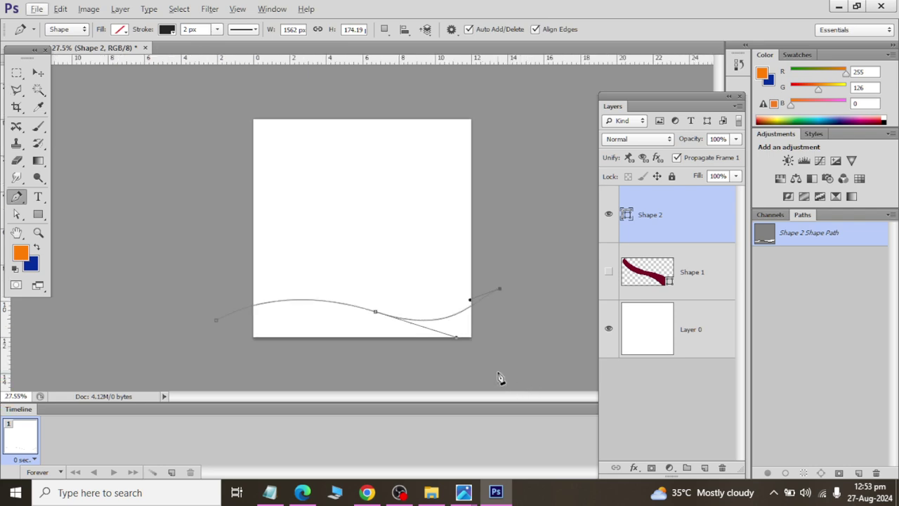
pyautogui.click(500, 372)
pyautogui.click(211, 372)
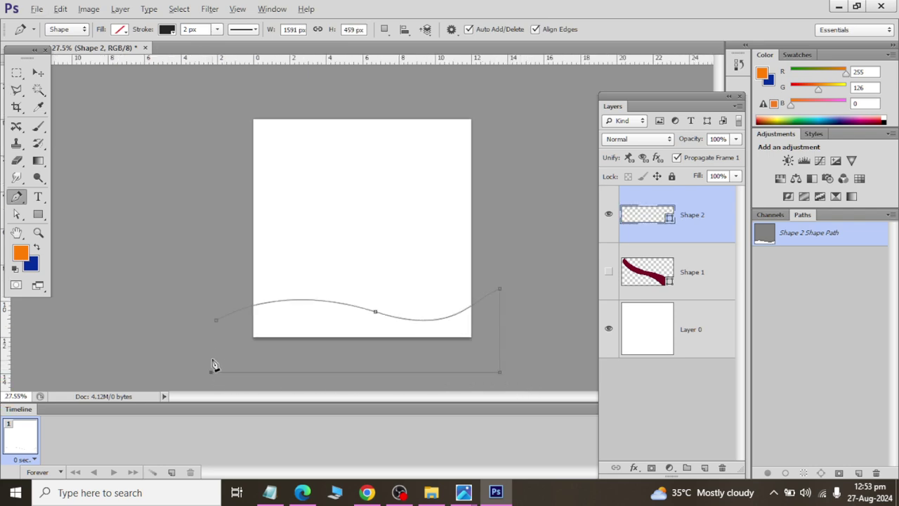
pyautogui.click(217, 326)
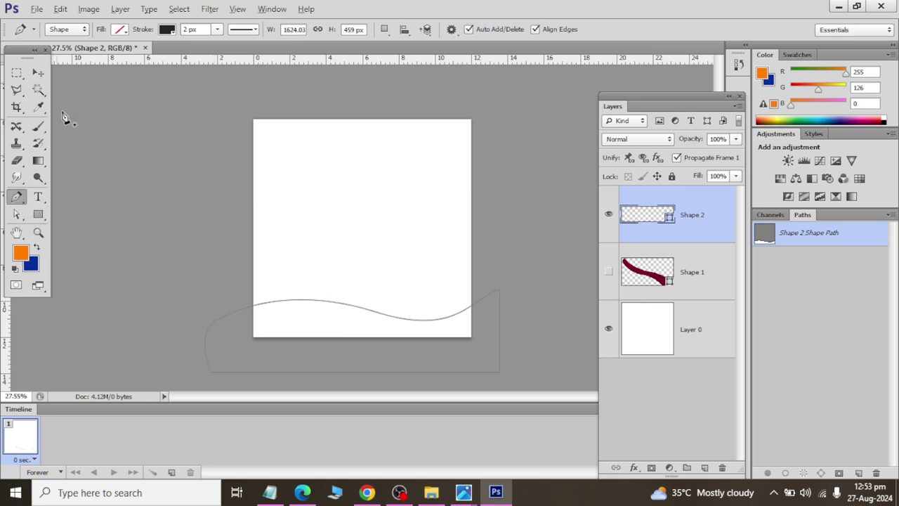
# Fill the wave shape with dark maroon and compare it with the reference ID card.
pyautogui.click(120, 29)
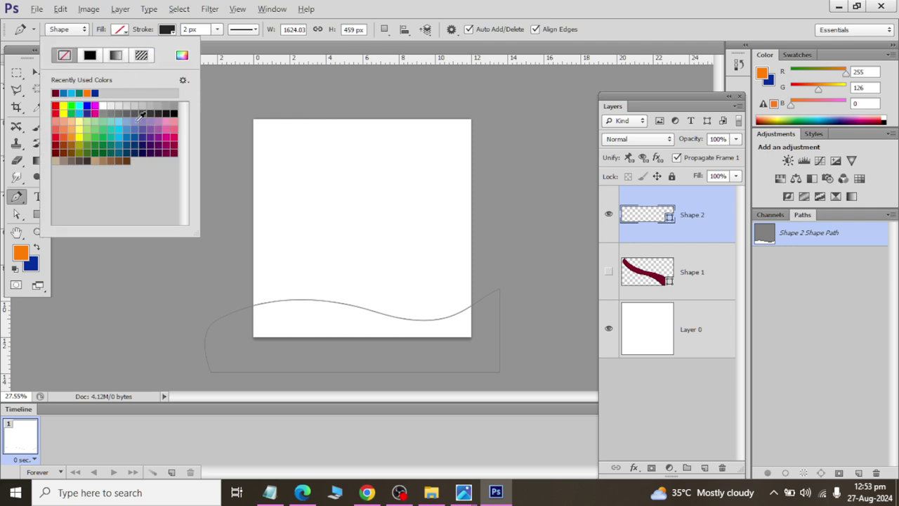
pyautogui.click(176, 149)
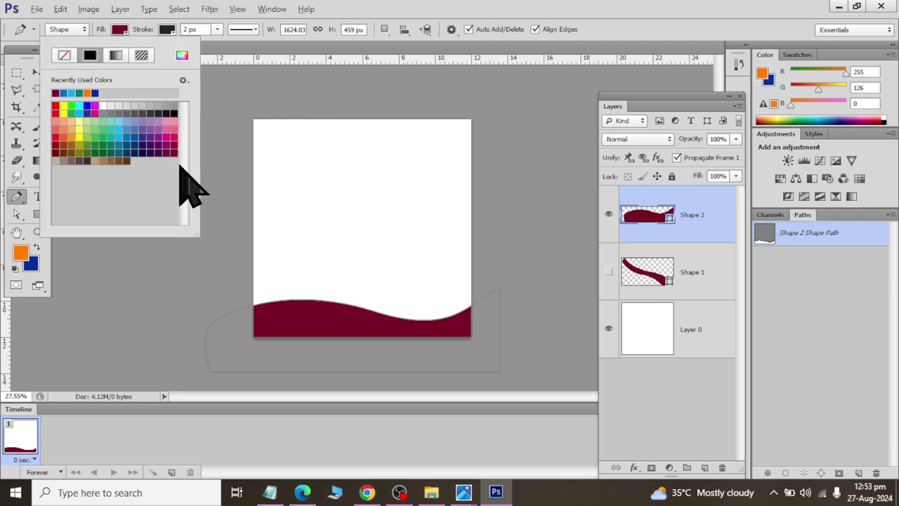
pyautogui.hotkey('alt', 'Tab')
pyautogui.hotkey('alt', 'Tab')
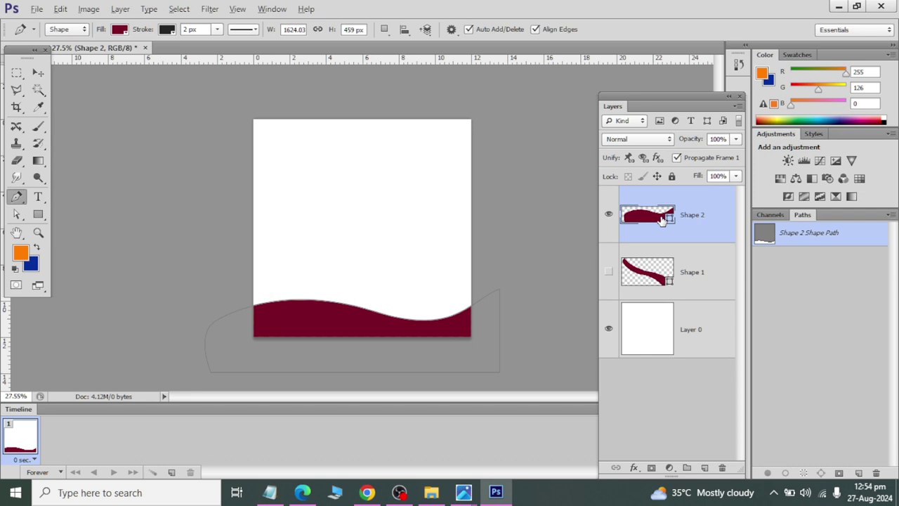
# Duplicate the Shape 2 layer and nudge the original wave slightly upward beneath the copy.
pyautogui.moveTo(661, 221); pyautogui.dragTo(642, 226)
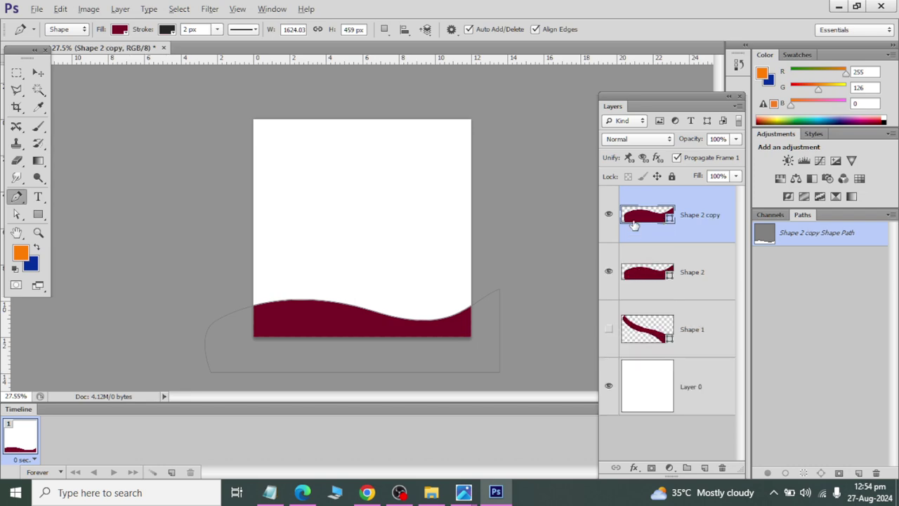
pyautogui.click(642, 285)
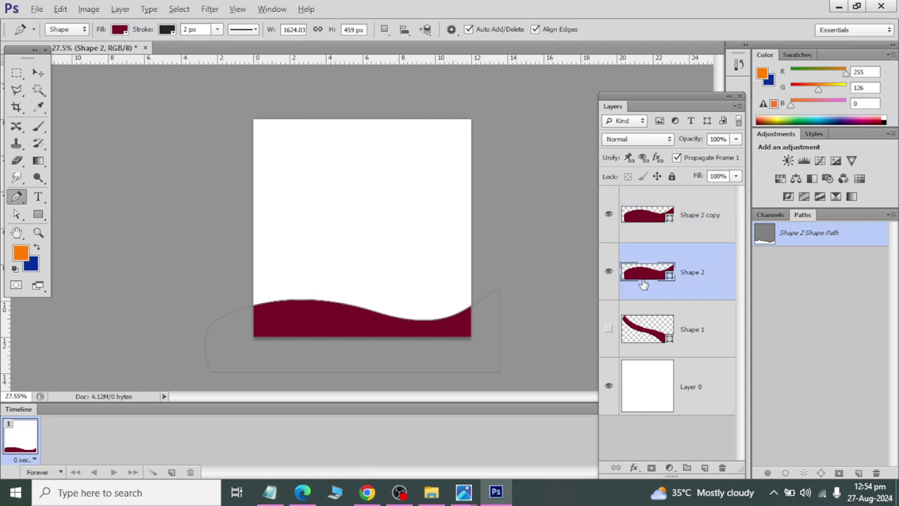
pyautogui.click(38, 72)
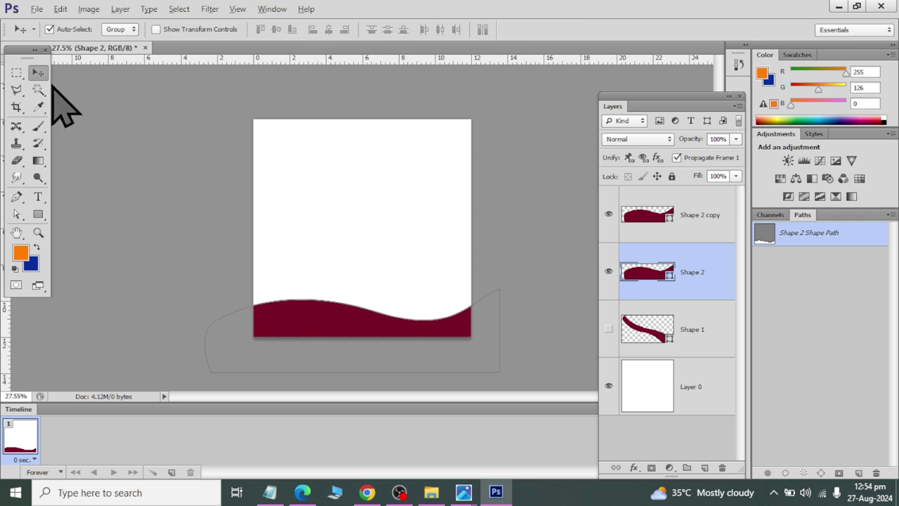
pyautogui.hotkey('shift', 'Up')
pyautogui.hotkey('shift', 'Up')
pyautogui.hotkey('shift', 'Up')
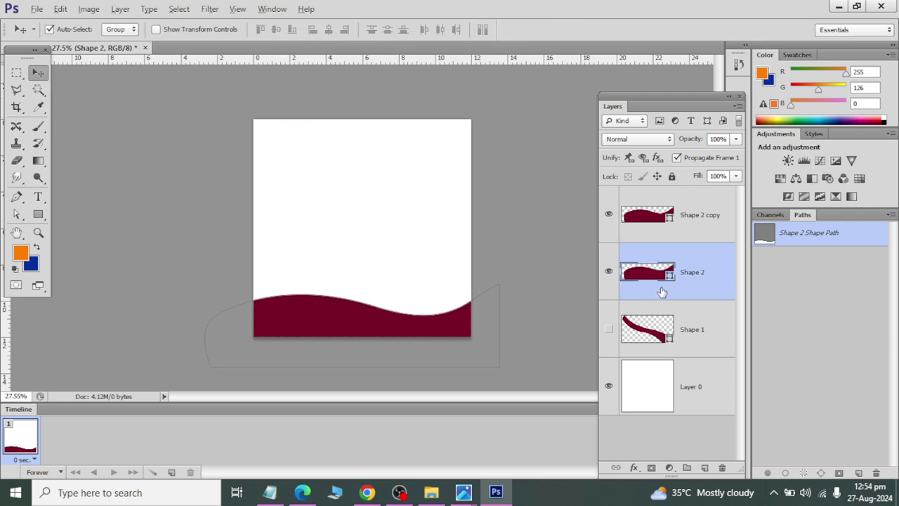
# Recolor the Shape 2 wave to crimson #e21253 and deselect the layers.
pyautogui.doubleClick(637, 276)
pyautogui.click(564, 299)
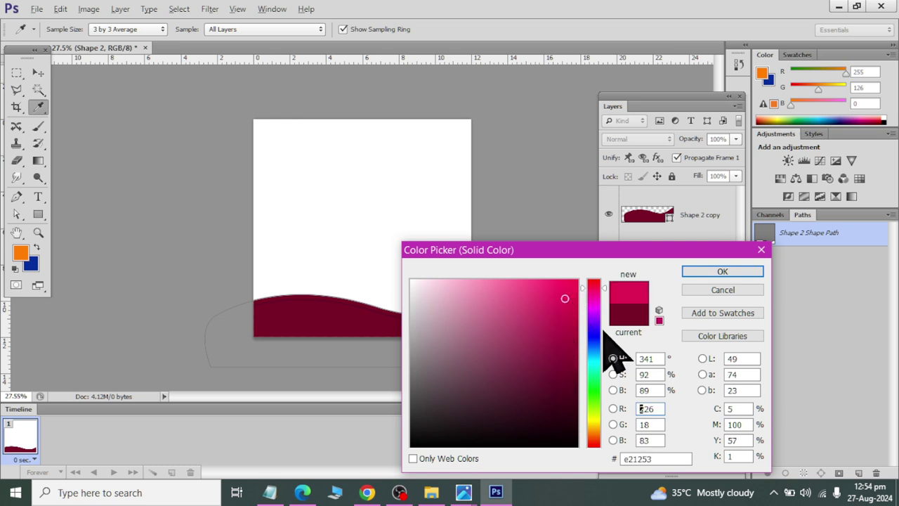
pyautogui.click(702, 272)
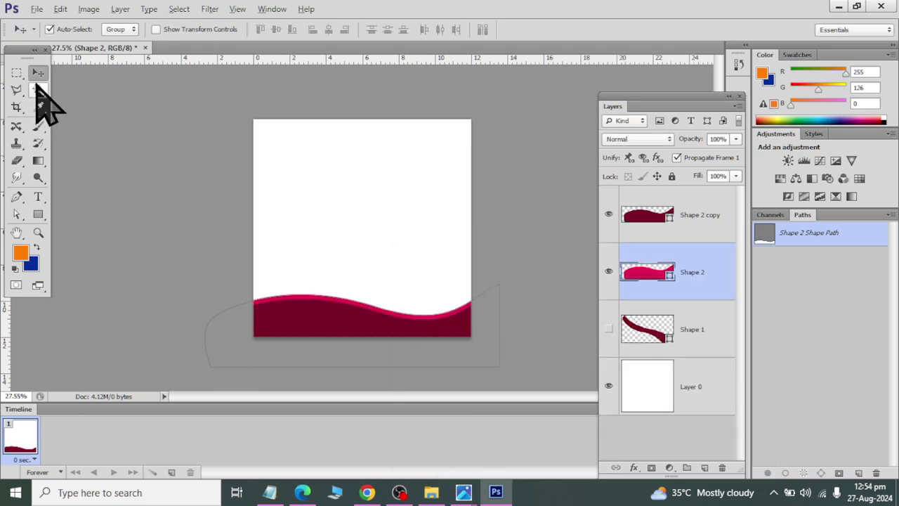
pyautogui.click(689, 330)
pyautogui.click(524, 380)
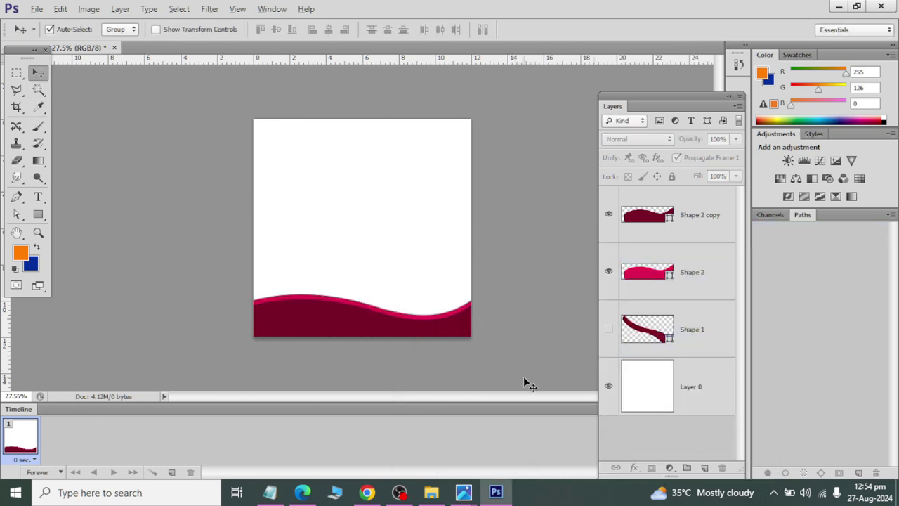
# Compare the wave's edge strip with the reference ID card and nudge the crimson Shape 2 wave further up to widen it.
pyautogui.hotkey('alt', 'Tab')
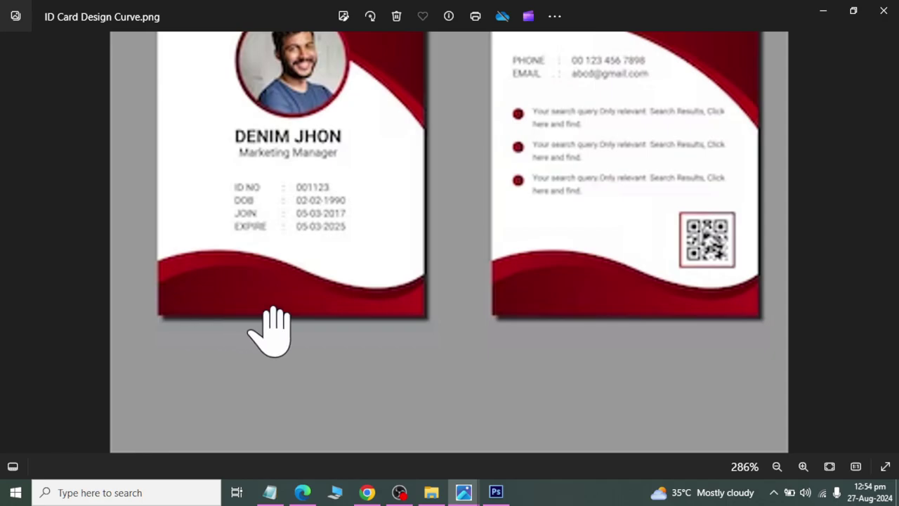
pyautogui.hotkey('alt', 'Tab')
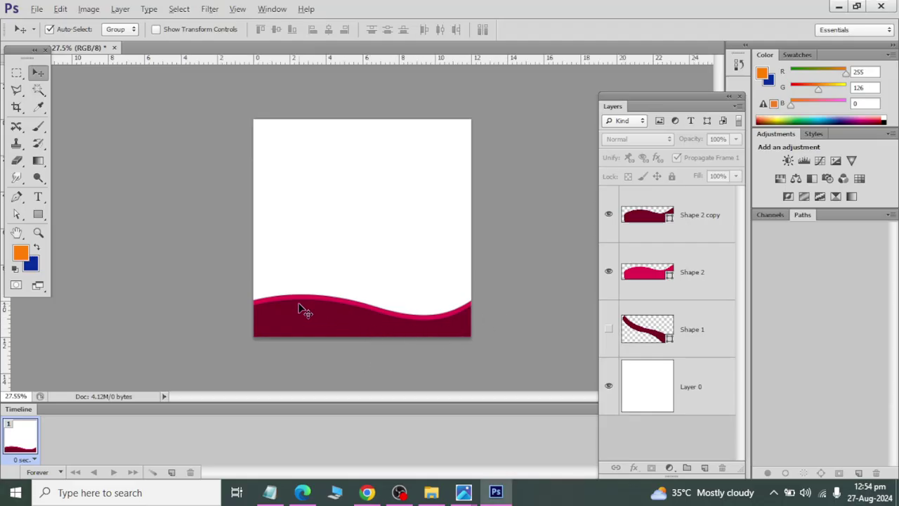
pyautogui.hotkey('alt', 'Tab')
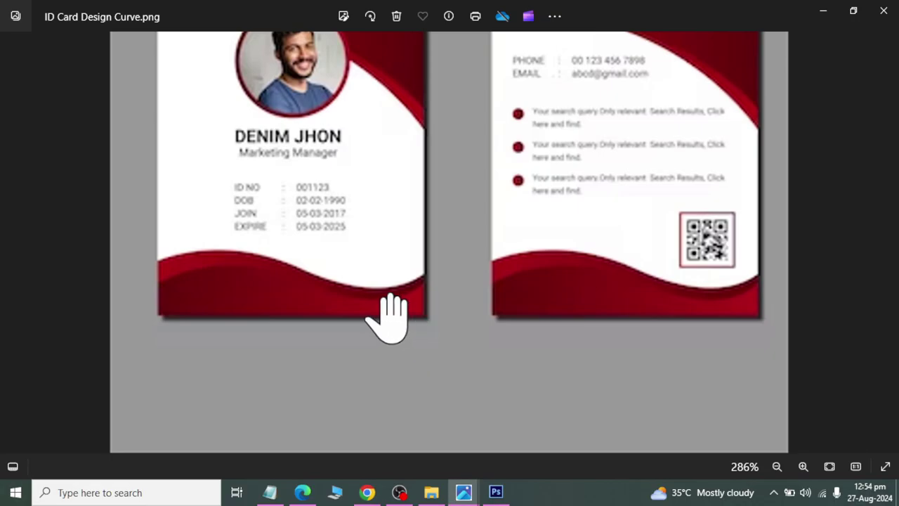
pyautogui.hotkey('alt', 'Tab')
pyautogui.click(650, 281)
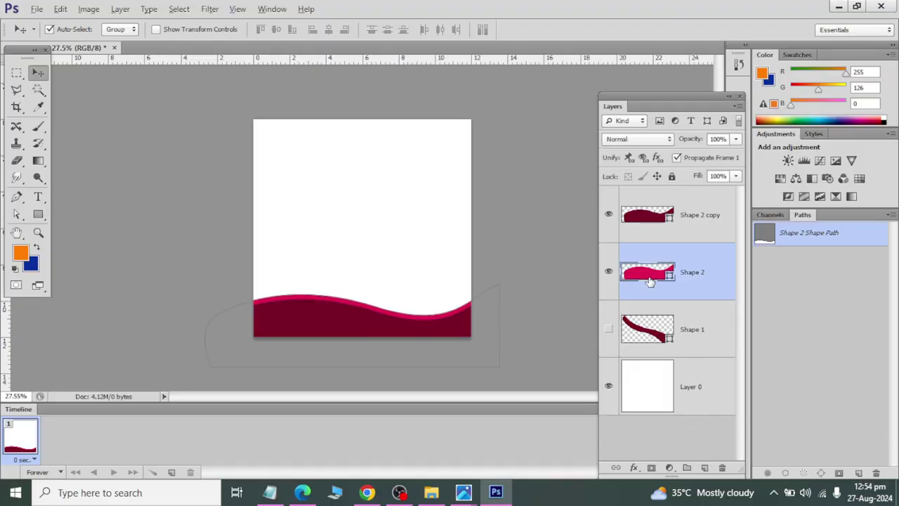
pyautogui.hotkey('shift', 'Up')
pyautogui.hotkey('shift', 'Up')
pyautogui.hotkey('shift', 'Up')
pyautogui.hotkey('shift', 'Up')
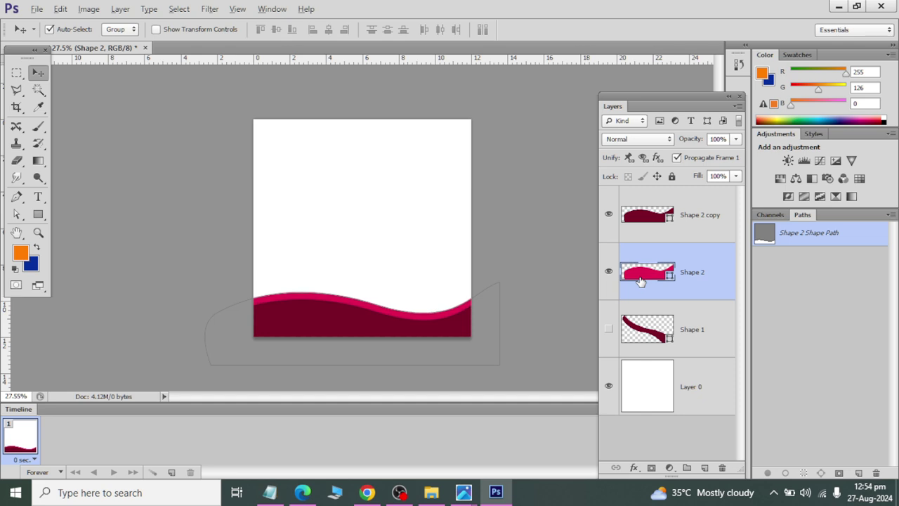
# Rotate the crimson wave 2.20° around a pivot at the page's right edge with Free Transform, apply it and deselect all layers.
pyautogui.hotkey('ctrl', 't')
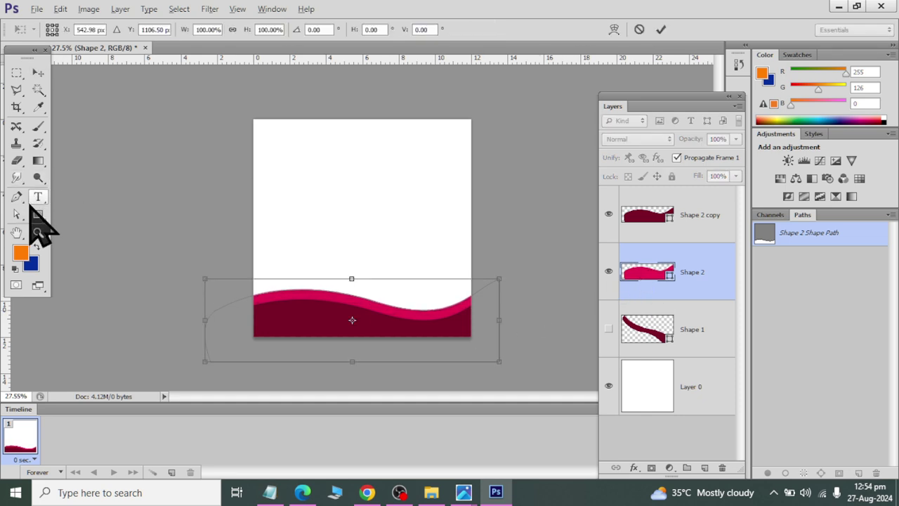
pyautogui.moveTo(353, 322); pyautogui.dragTo(468, 307)
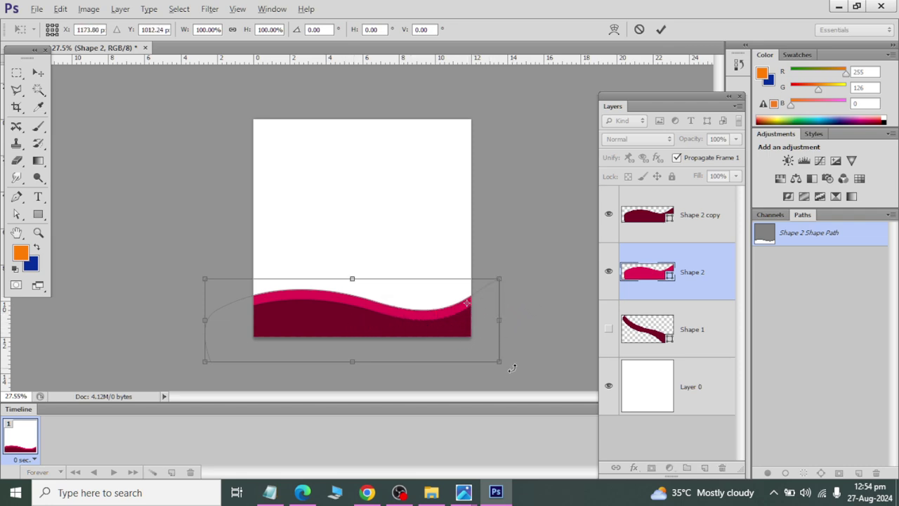
pyautogui.moveTo(512, 367); pyautogui.dragTo(519, 379)
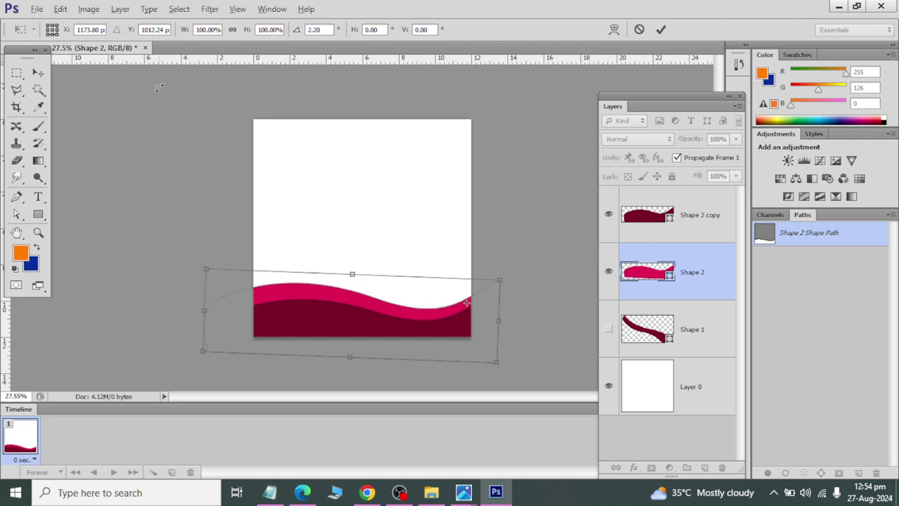
pyautogui.click(38, 73)
pyautogui.click(379, 195)
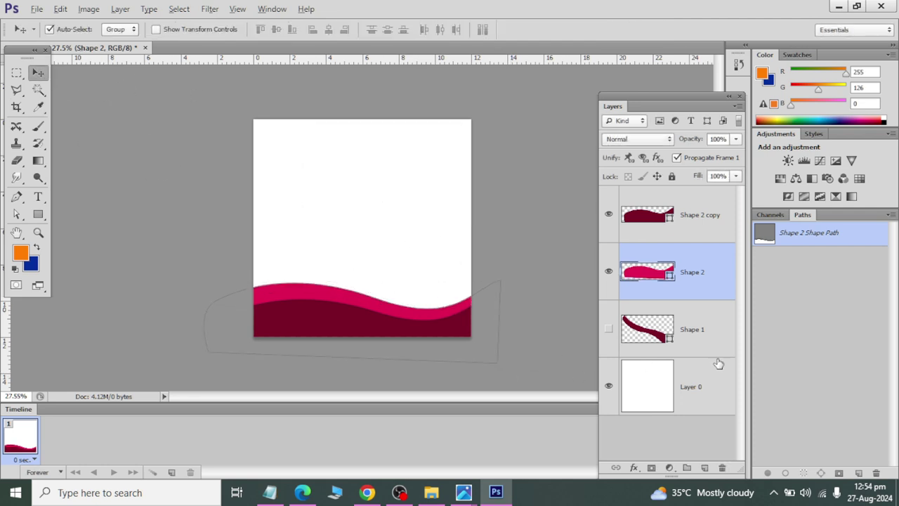
pyautogui.click(680, 230)
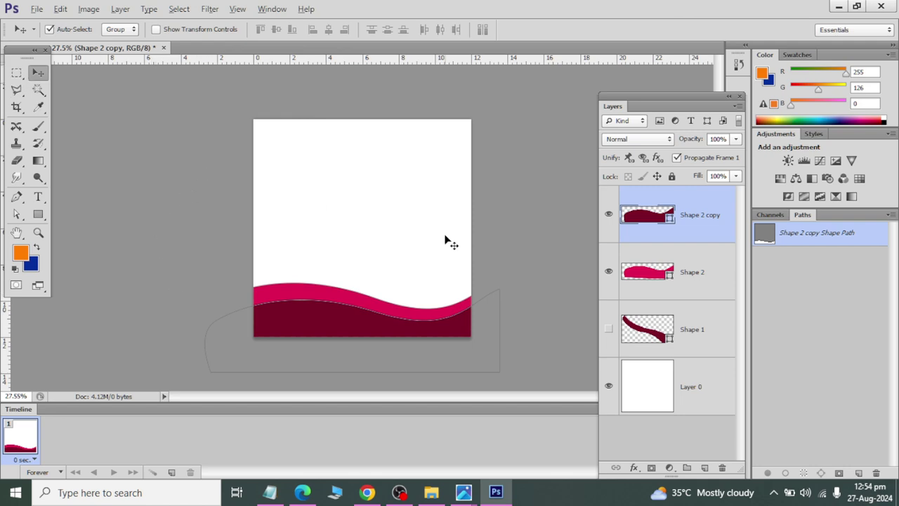
pyautogui.click(653, 323)
pyautogui.click(588, 245)
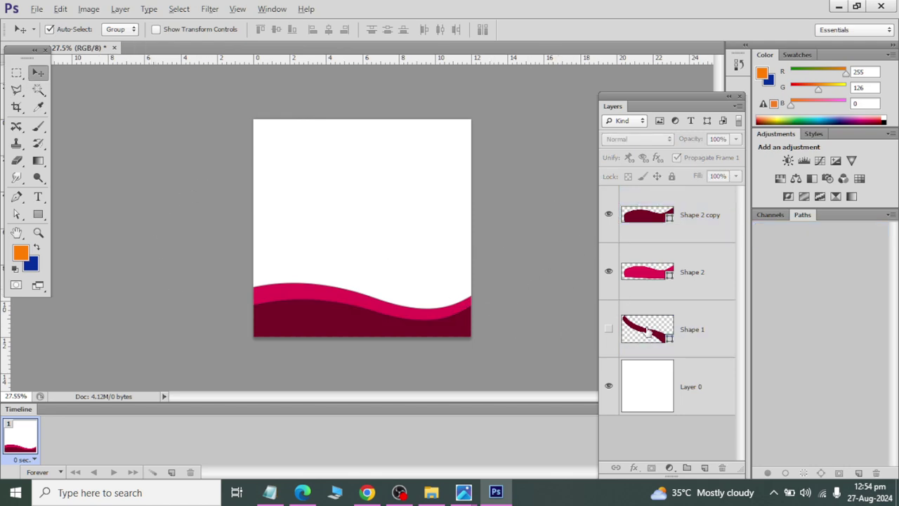
# Show the Shape 1 layer and move the curved band up the page, clear of the bottom waves.
pyautogui.click(609, 330)
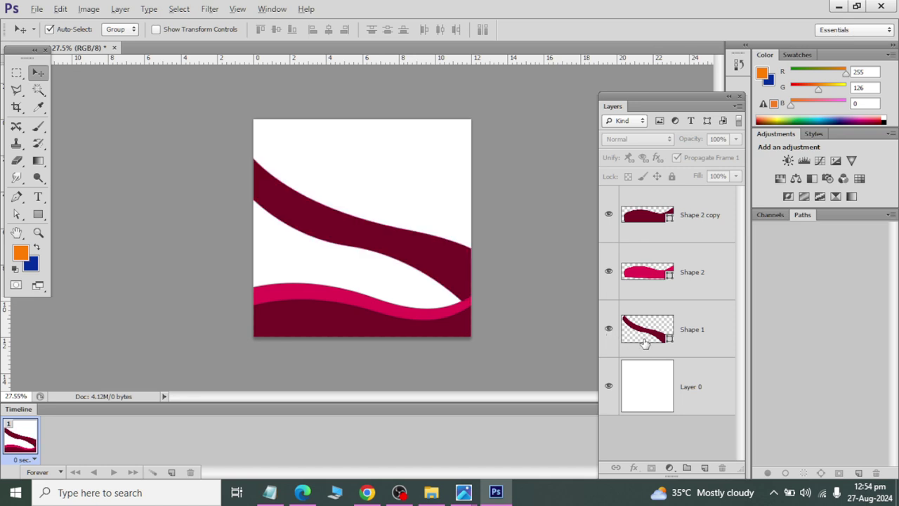
pyautogui.scroll(1, 241, 147)
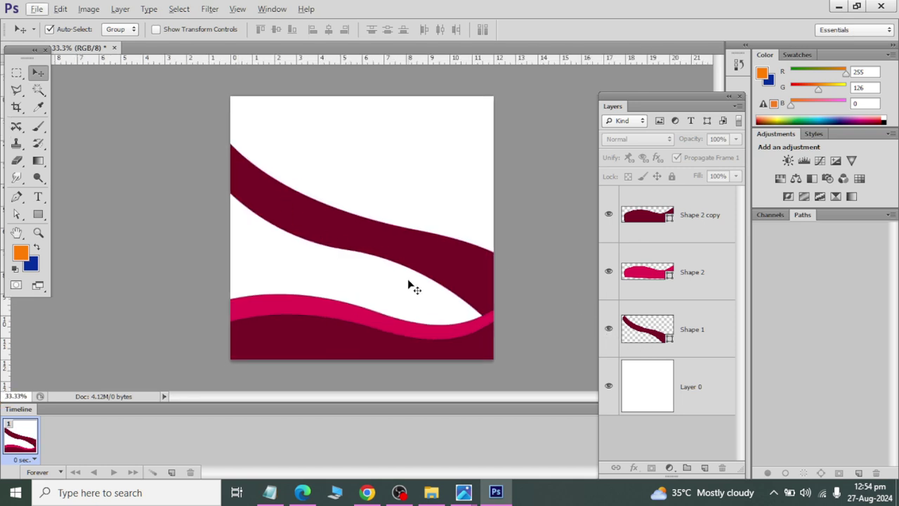
pyautogui.click(711, 353)
pyautogui.moveTo(328, 231); pyautogui.dragTo(363, 204)
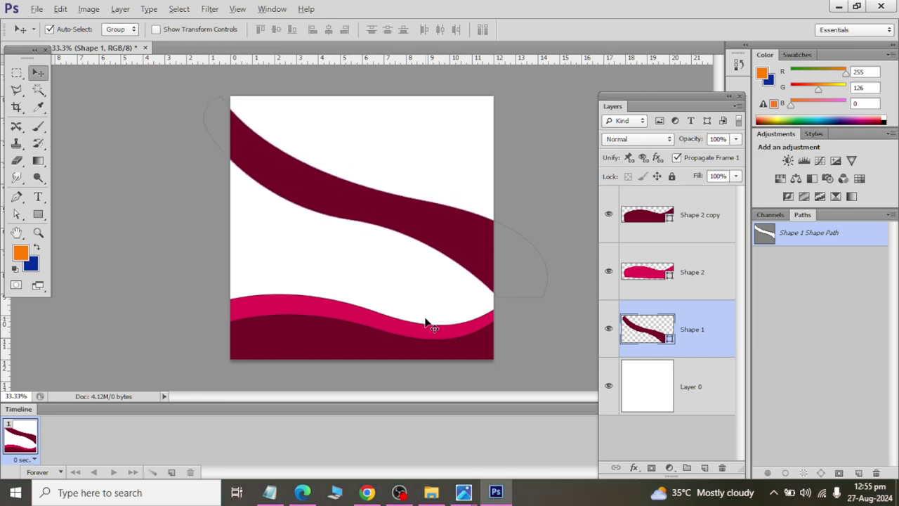
pyautogui.hotkey('ctrl', '0')
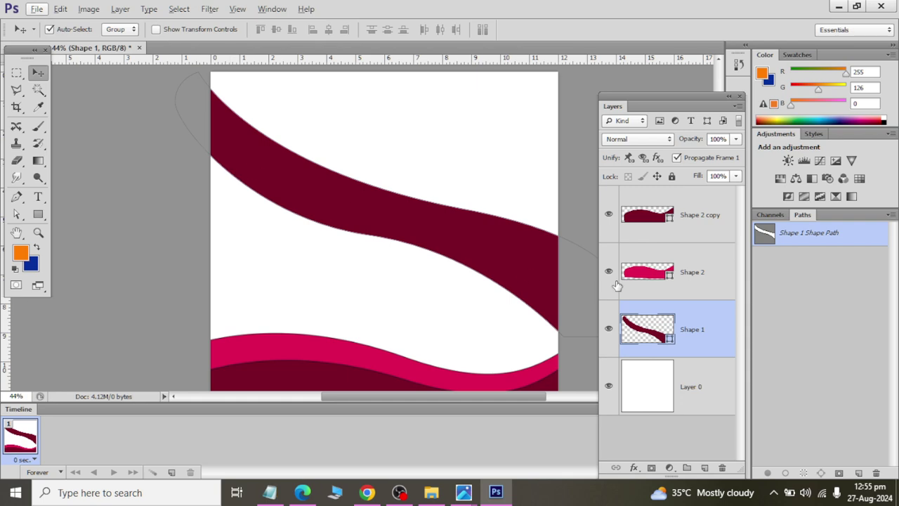
# Check the curved band on the reference ID card and recolor the Shape 1 band to a brighter crimson.
pyautogui.hotkey('alt', 'Tab')
pyautogui.scroll(4, 297, 210)
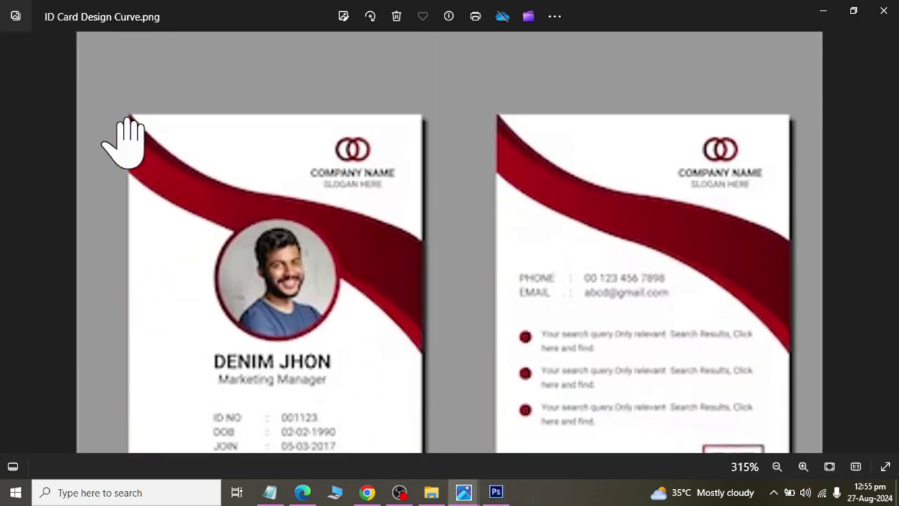
pyautogui.hotkey('alt', 'Tab')
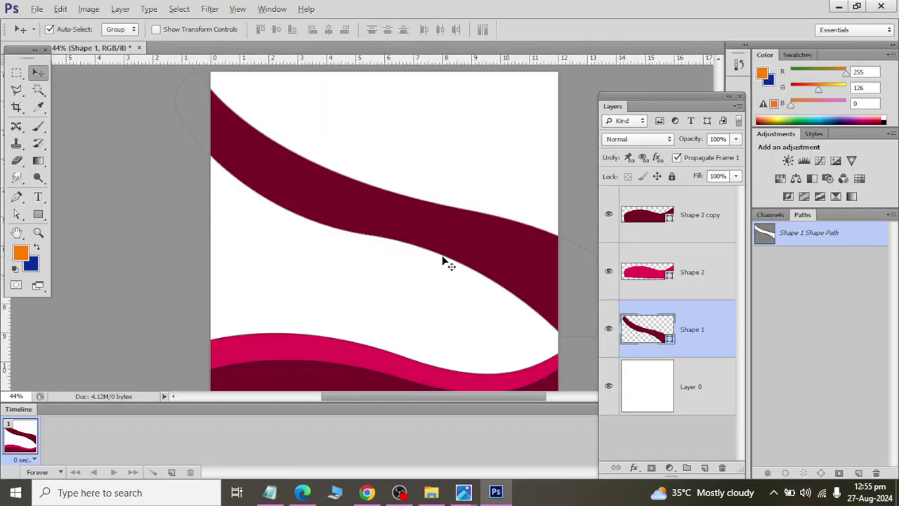
pyautogui.click(651, 208)
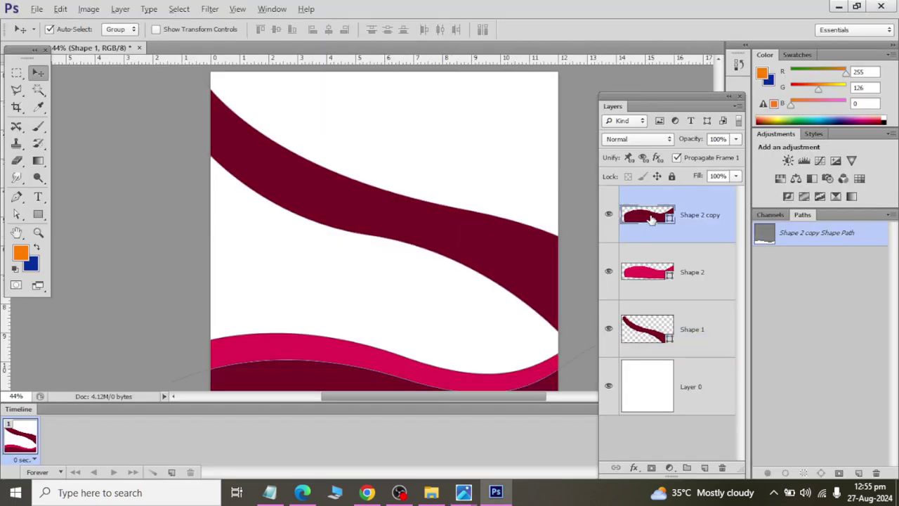
pyautogui.doubleClick(651, 329)
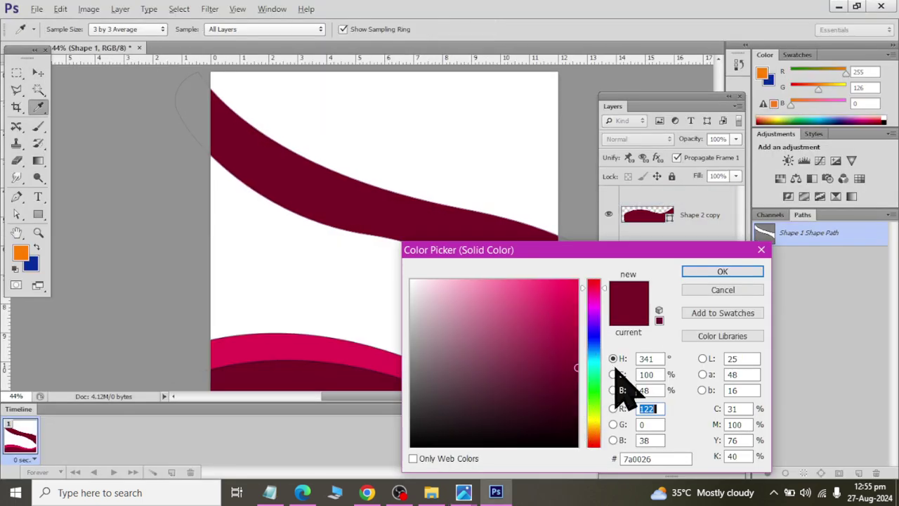
pyautogui.moveTo(574, 411)
pyautogui.mouseDown()
pyautogui.moveTo(564, 373)
pyautogui.moveTo(574, 327)
pyautogui.moveTo(579, 336)
pyautogui.mouseUp()
pyautogui.click(723, 272)
pyautogui.press('v')
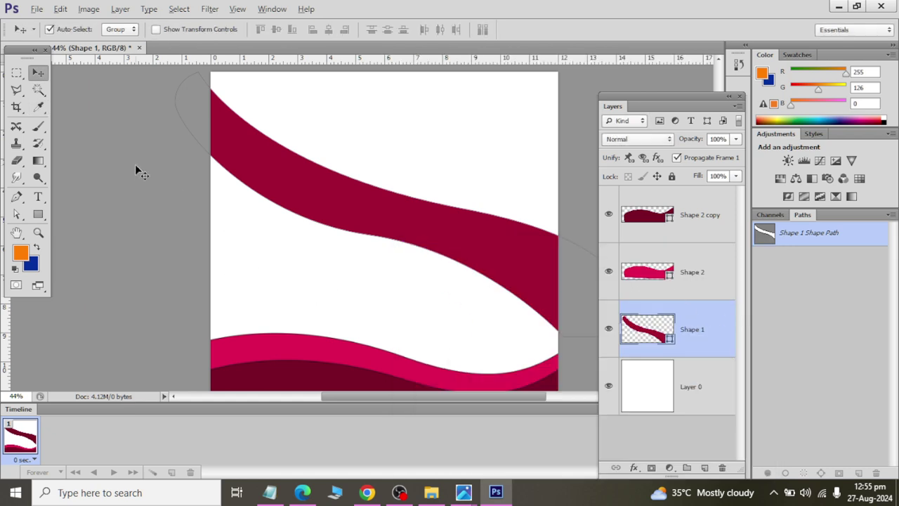
# Following the reference, draw a closed Pen tool sliver about 491 by 363 px on a new layer, from the page's top-left corner along the band's upper edge.
pyautogui.hotkey('alt', 'Tab')
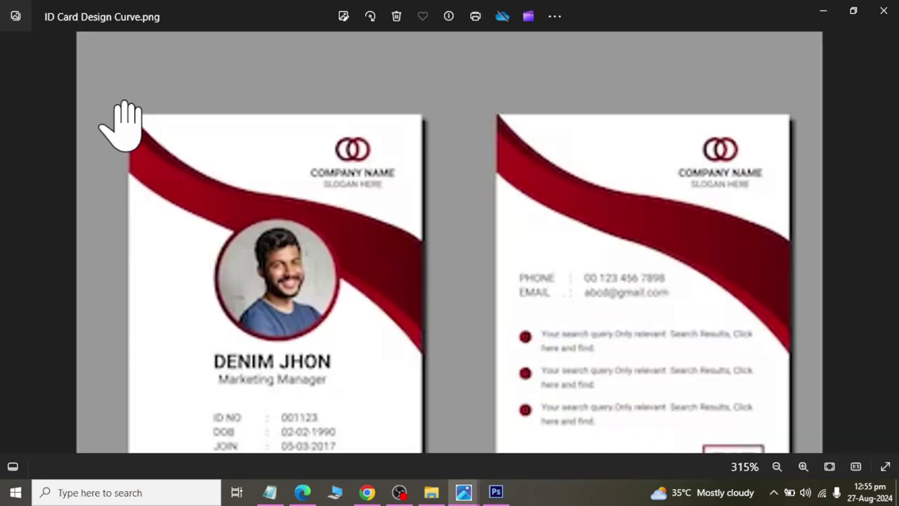
pyautogui.hotkey('alt', 'Tab')
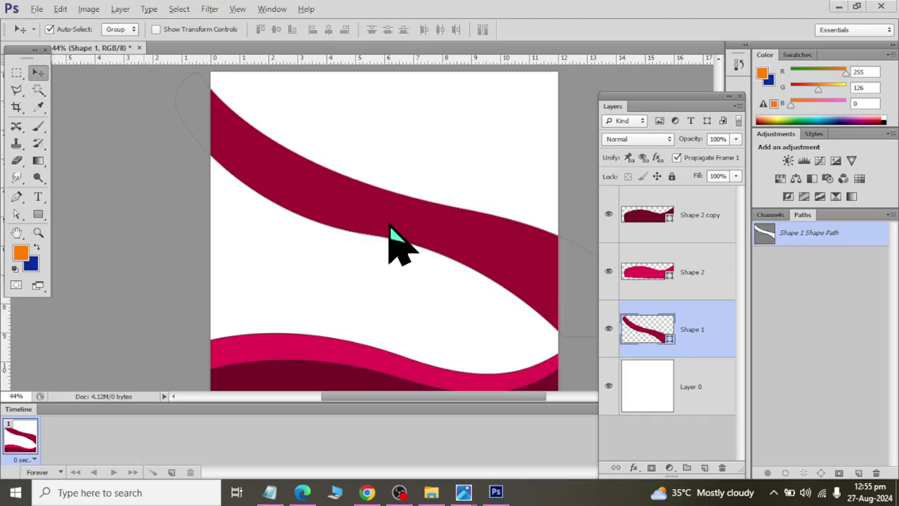
pyautogui.click(704, 468)
pyautogui.click(22, 198)
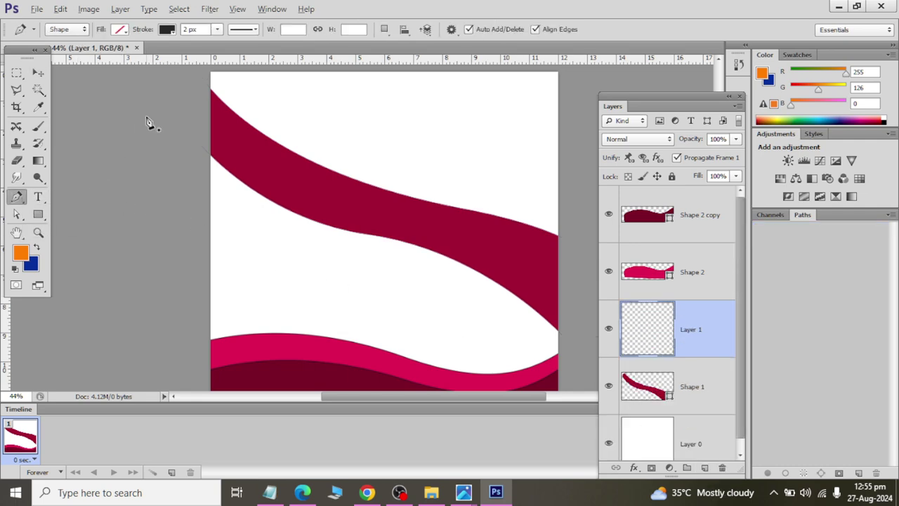
pyautogui.click(210, 73)
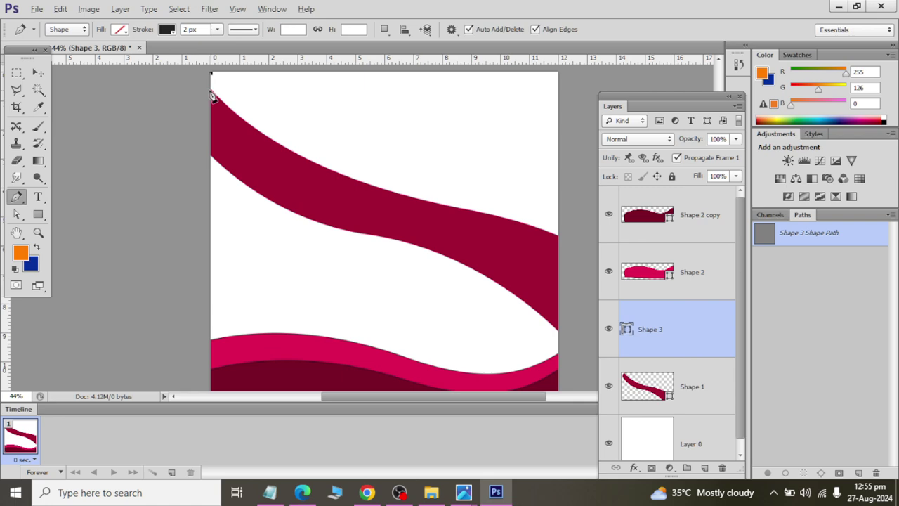
pyautogui.click(210, 92)
pyautogui.moveTo(353, 179); pyautogui.dragTo(420, 194)
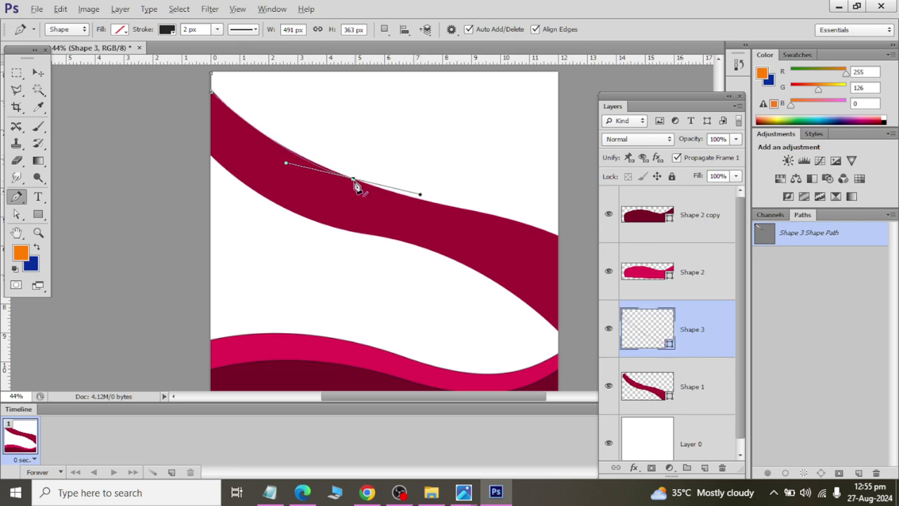
pyautogui.click(213, 75)
pyautogui.scroll(2, 215, 80)
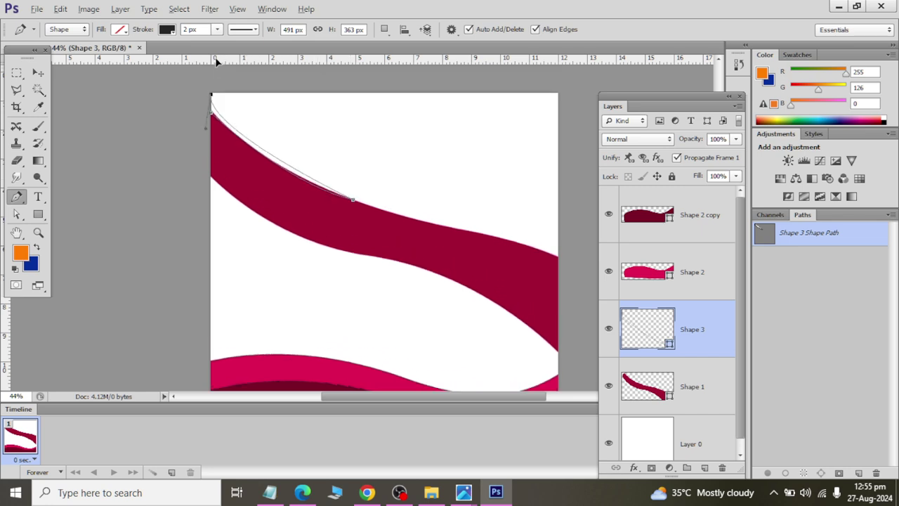
pyautogui.moveTo(197, 89); pyautogui.dragTo(175, 80)
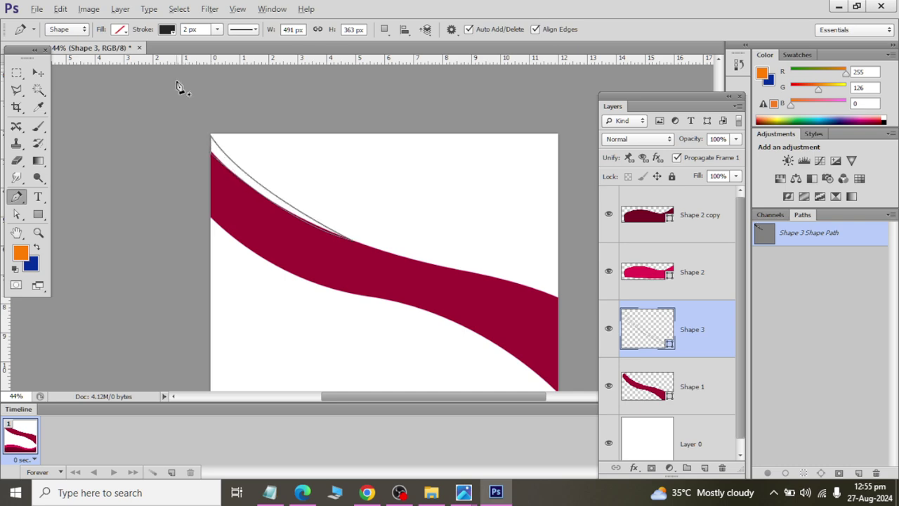
# Nudge the sliver's anchor point at the page's top-left corner up until the shape is about 374 px tall.
pyautogui.click(17, 214)
pyautogui.click(213, 143)
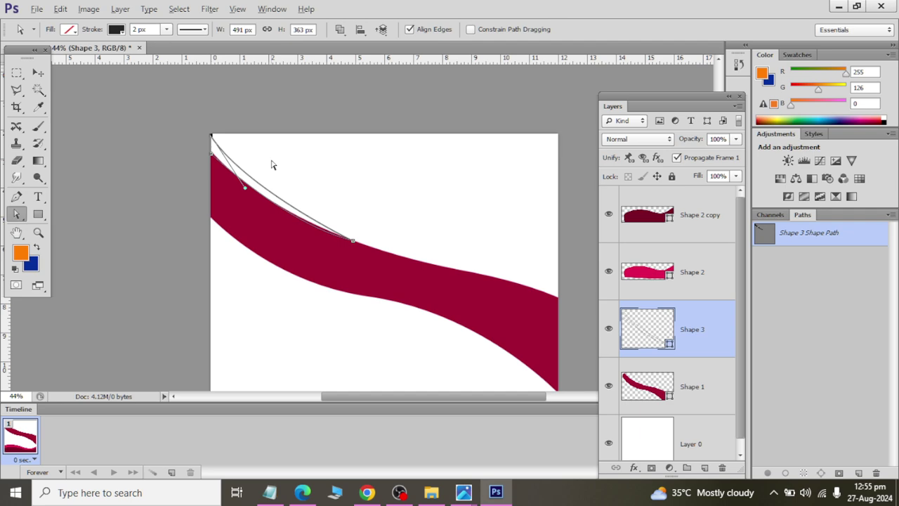
pyautogui.press('Up')
pyautogui.press('Up')
pyautogui.press('Up')
pyautogui.press('Up')
pyautogui.press('Up')
pyautogui.press('Up')
pyautogui.press('Up')
pyautogui.press('Up')
pyautogui.press('Up')
pyautogui.press('Up')
pyautogui.press('Up')
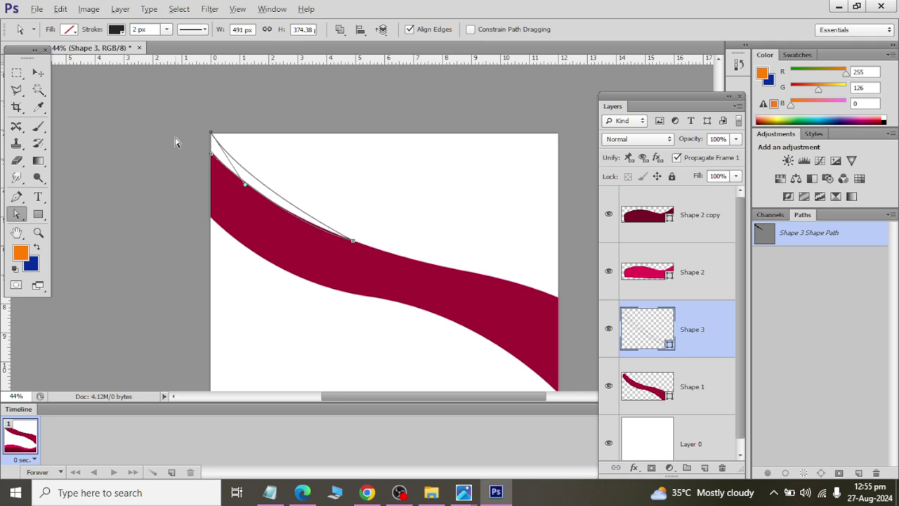
pyautogui.click(38, 72)
pyautogui.click(144, 302)
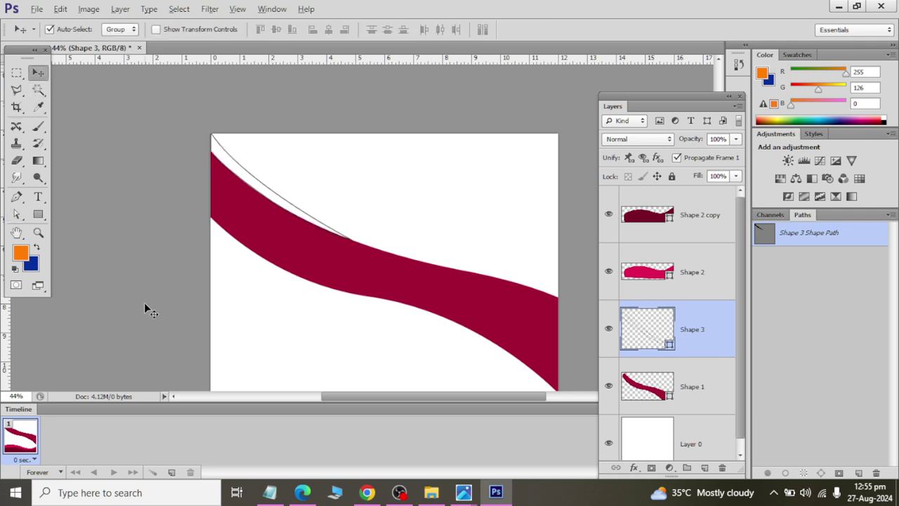
# Fill the Shape 3 sliver with dark maroon and remove its stroke.
pyautogui.click(653, 356)
pyautogui.click(39, 214)
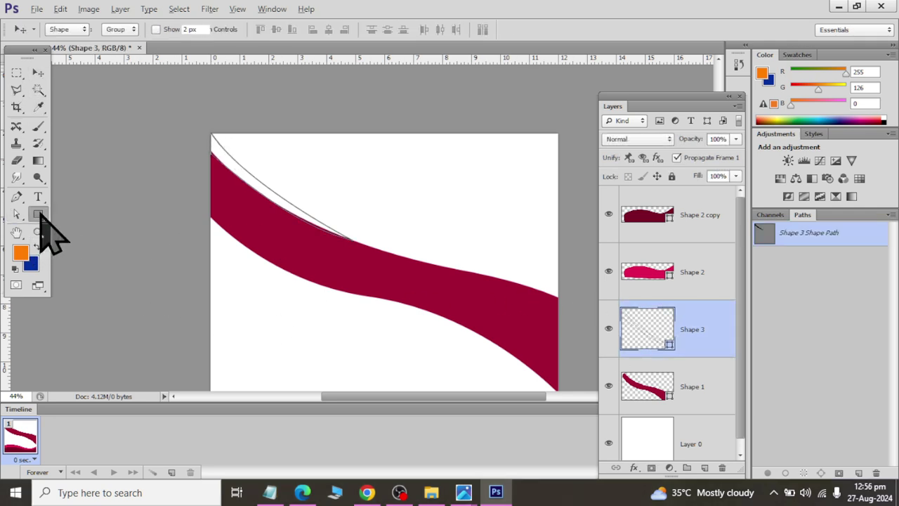
pyautogui.click(122, 28)
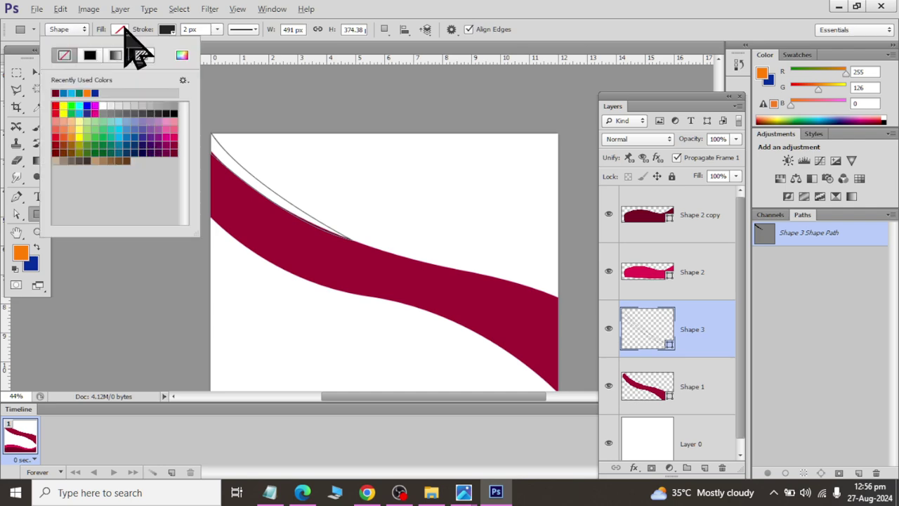
pyautogui.click(174, 148)
pyautogui.click(309, 9)
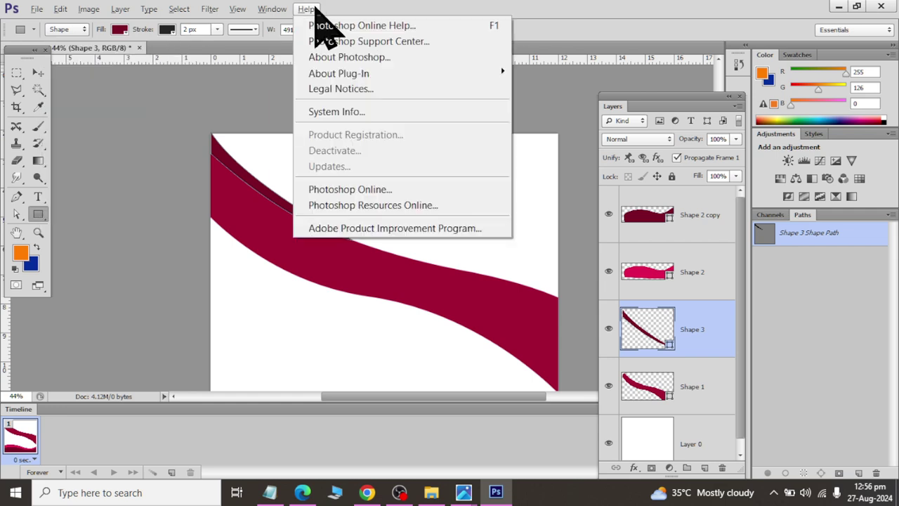
pyautogui.click(167, 29)
pyautogui.click(112, 55)
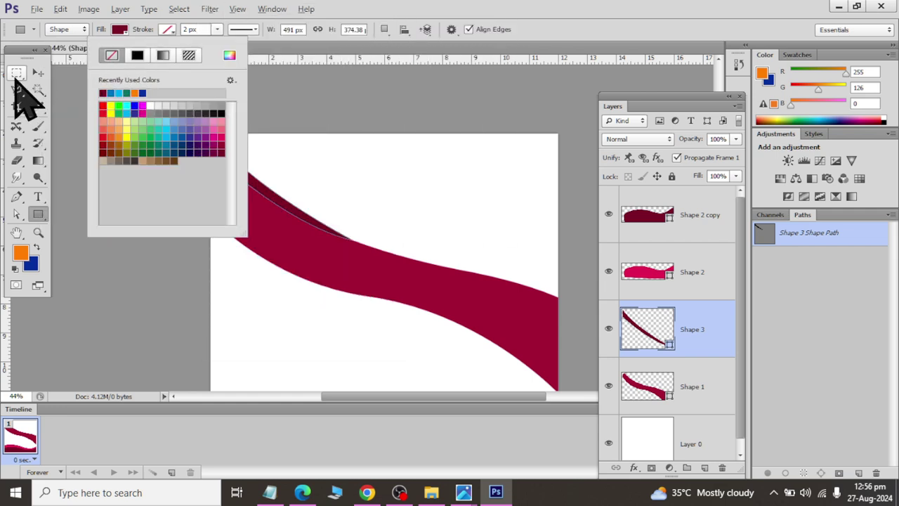
# Move the Shape 1 layer above Shape 3 so the band covers the sliver's edge, and deselect the layers.
pyautogui.click(38, 72)
pyautogui.click(688, 391)
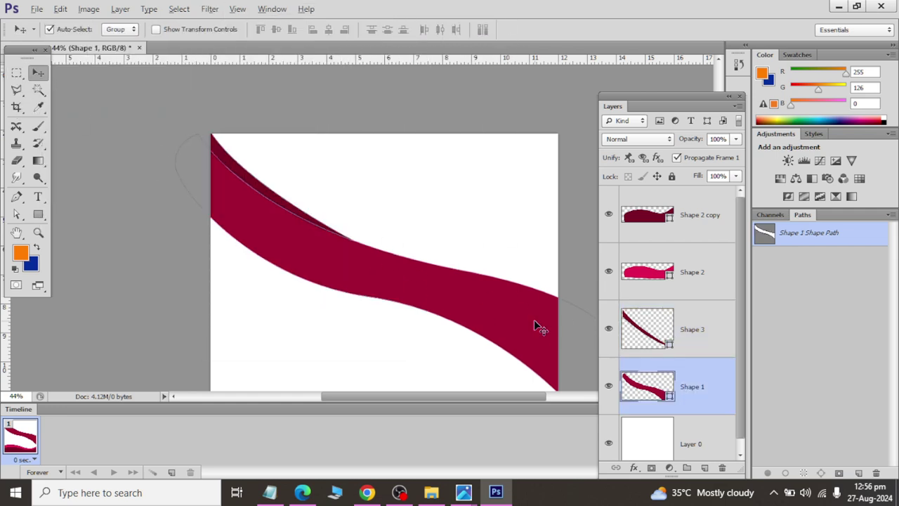
pyautogui.moveTo(659, 383); pyautogui.dragTo(653, 325)
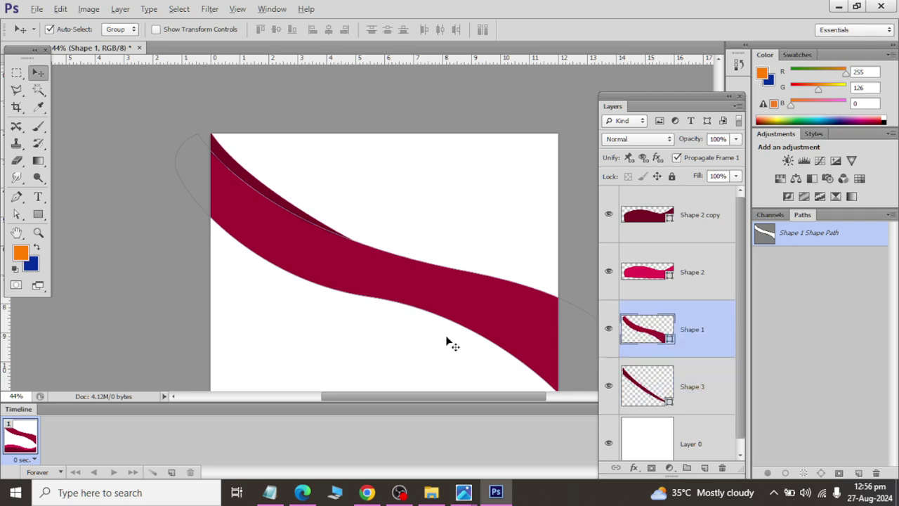
pyautogui.click(99, 164)
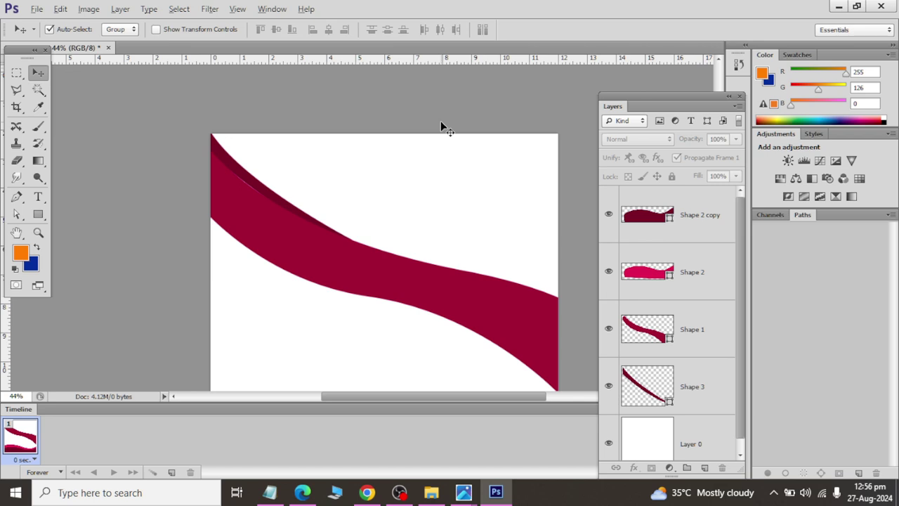
pyautogui.click(663, 381)
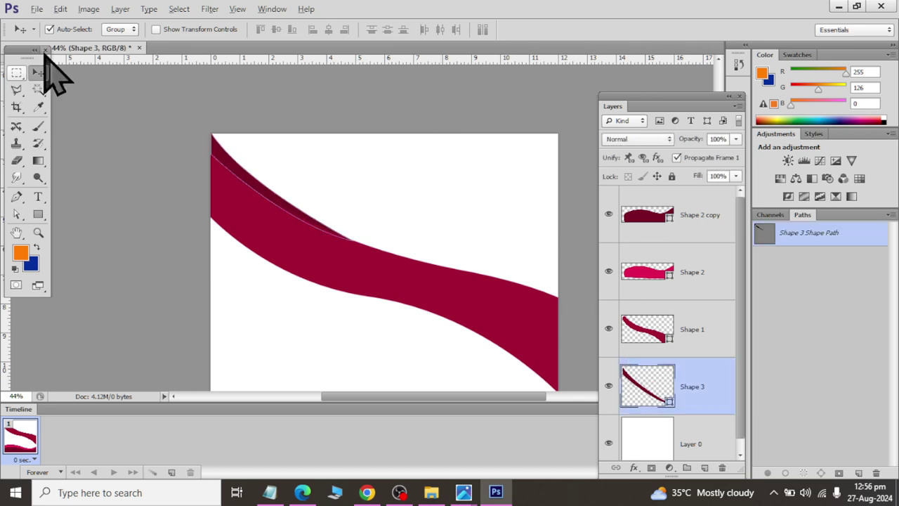
pyautogui.click(661, 222)
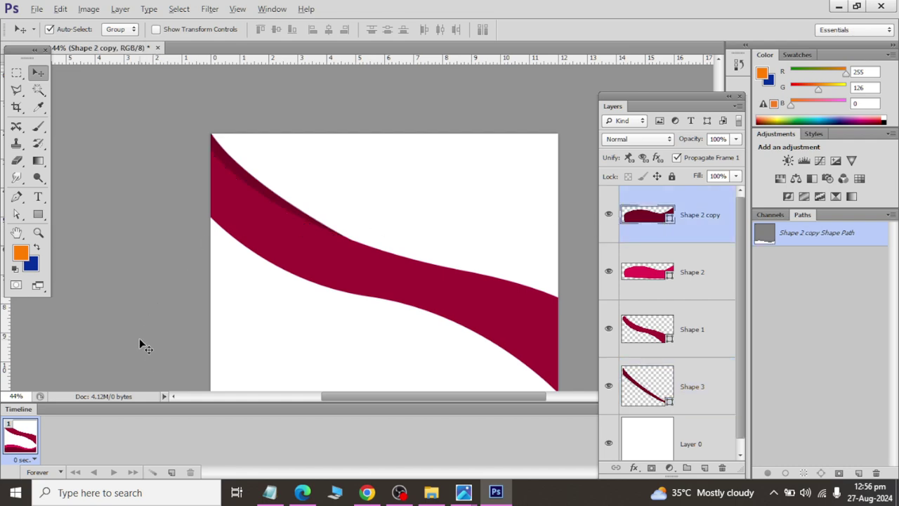
pyautogui.scroll(-2, 200, 342)
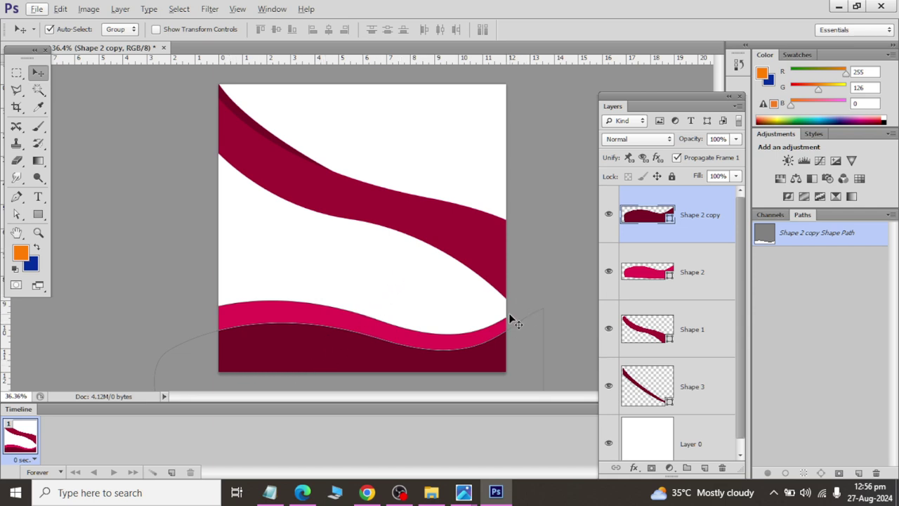
# On a new layer above Shape 3, draw a closed Pen tool sliver about 562 by 367 px along the band's lower edge to the page's right side.
pyautogui.click(674, 405)
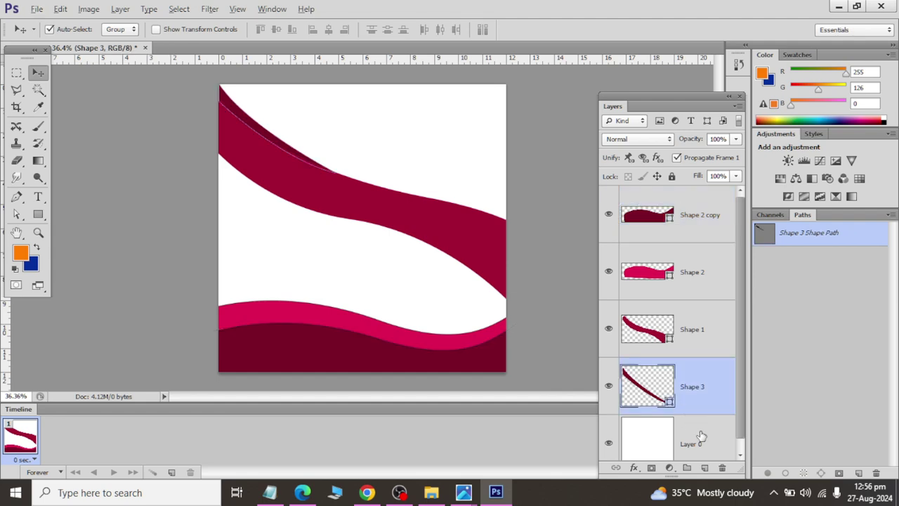
pyautogui.click(705, 468)
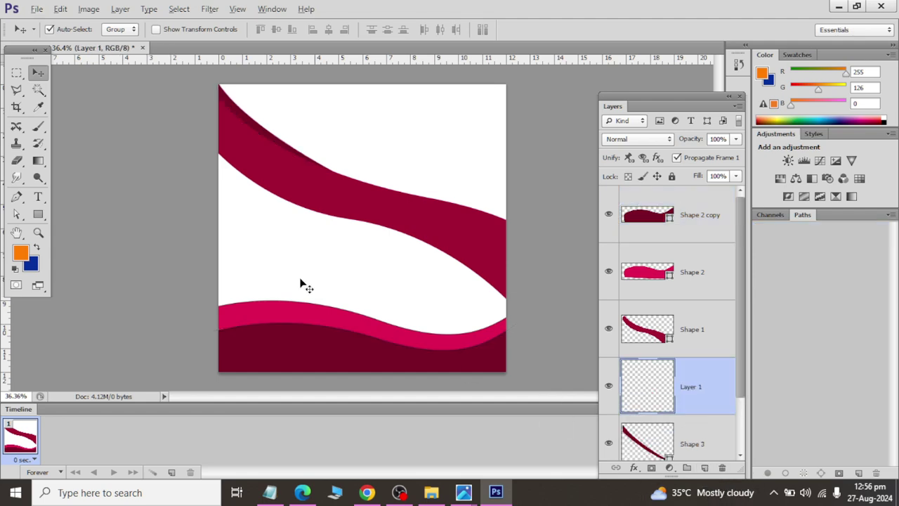
pyautogui.click(19, 180)
pyautogui.click(16, 196)
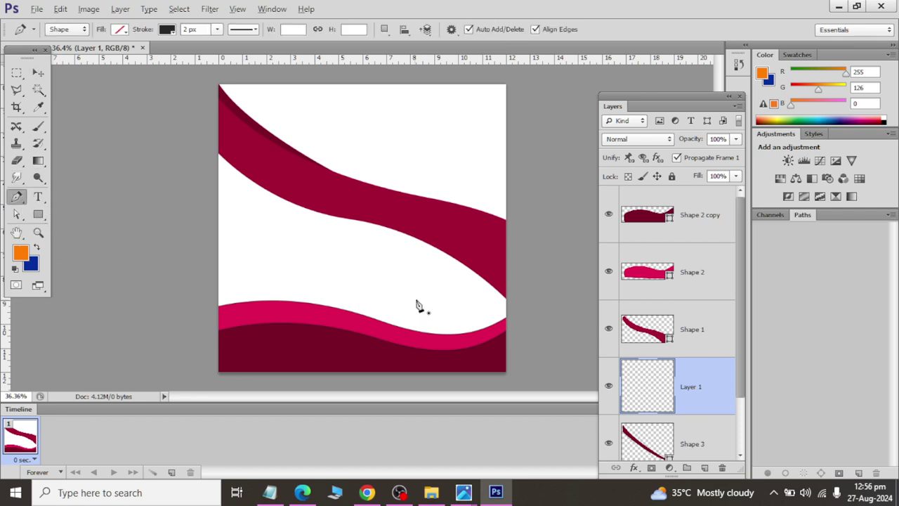
pyautogui.scroll(2, 512, 326)
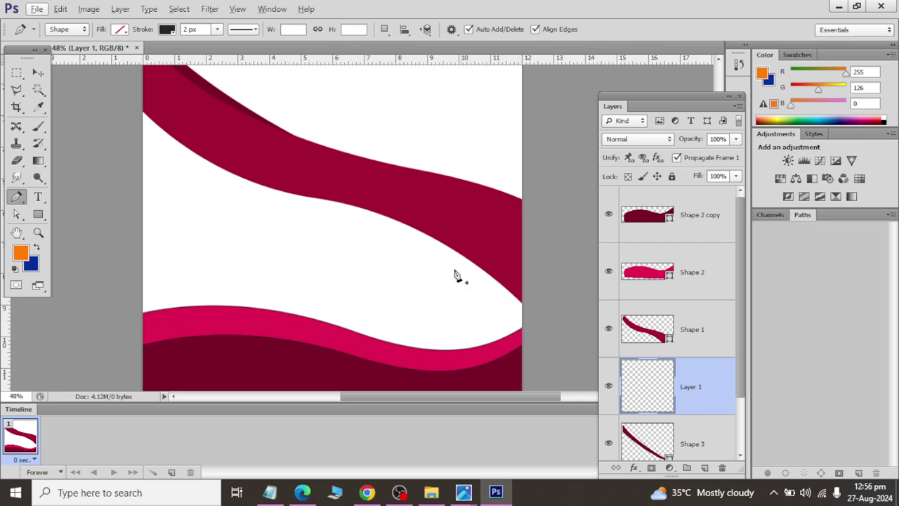
pyautogui.click(523, 301)
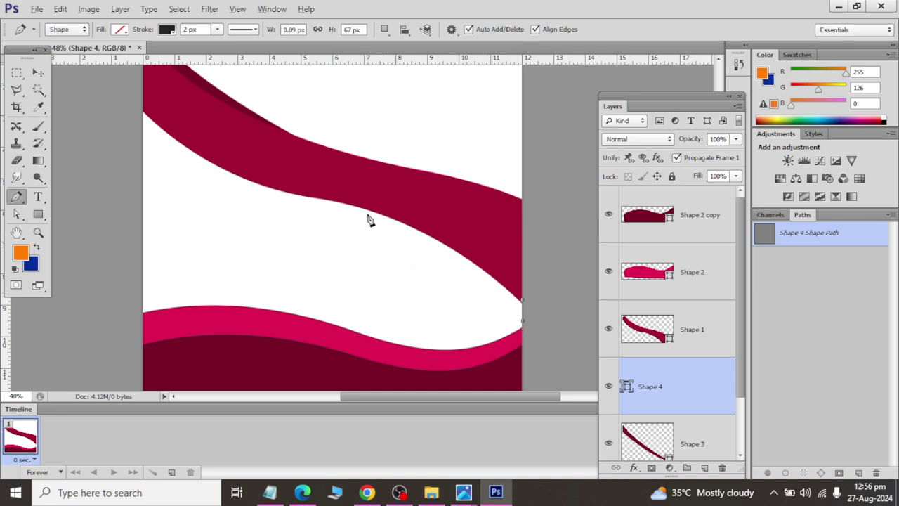
pyautogui.moveTo(344, 205); pyautogui.dragTo(275, 190)
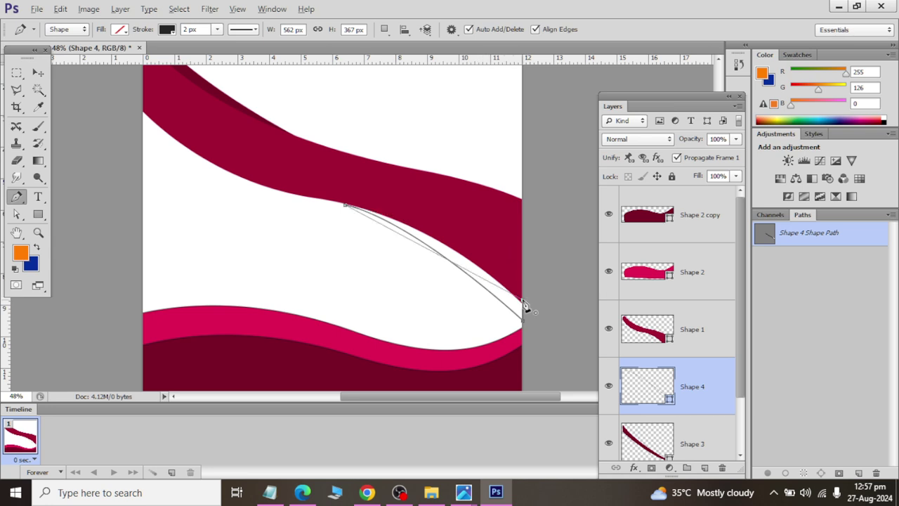
pyautogui.moveTo(523, 300); pyautogui.dragTo(570, 374)
pyautogui.press('Return')
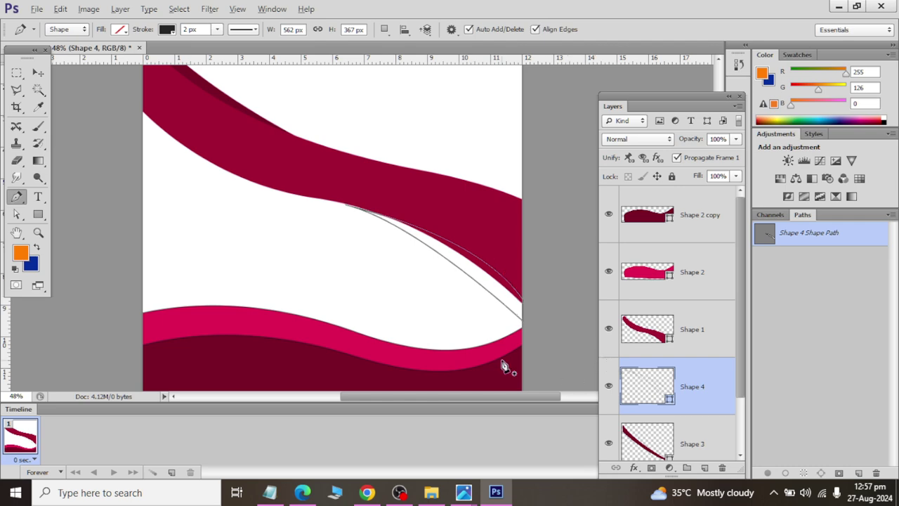
# Fill the Shape 4 sliver with the recently used dark maroon.
pyautogui.click(38, 214)
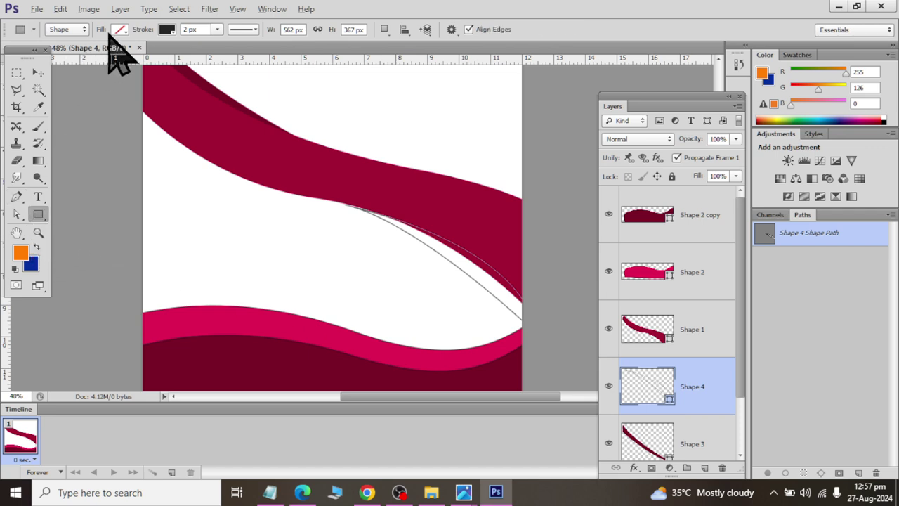
pyautogui.click(120, 28)
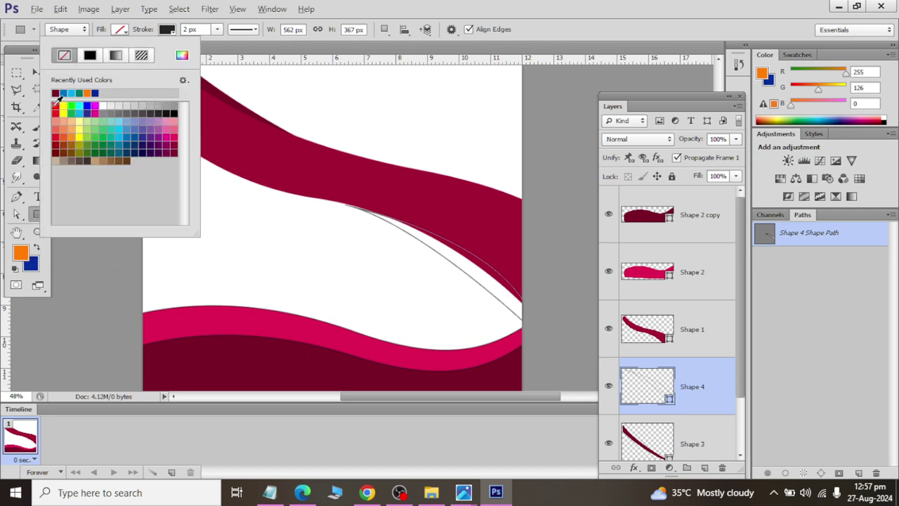
pyautogui.click(56, 93)
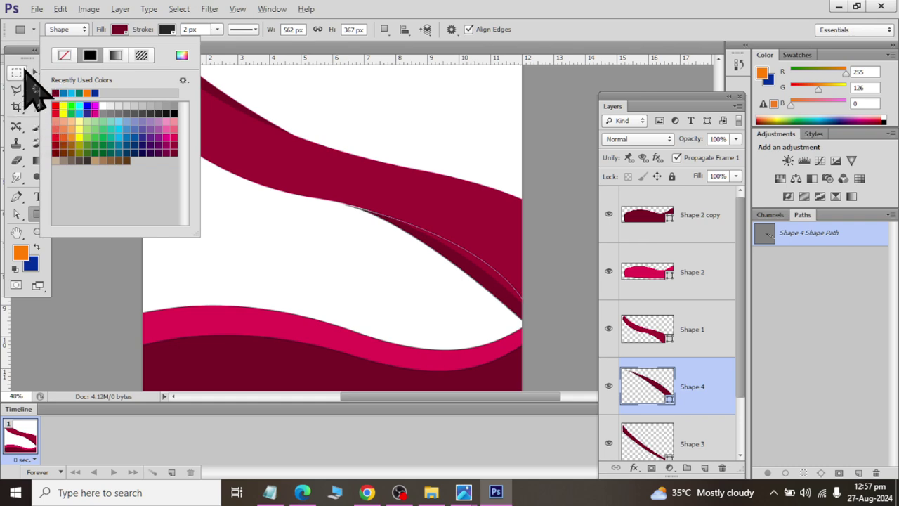
pyautogui.click(35, 72)
pyautogui.click(625, 257)
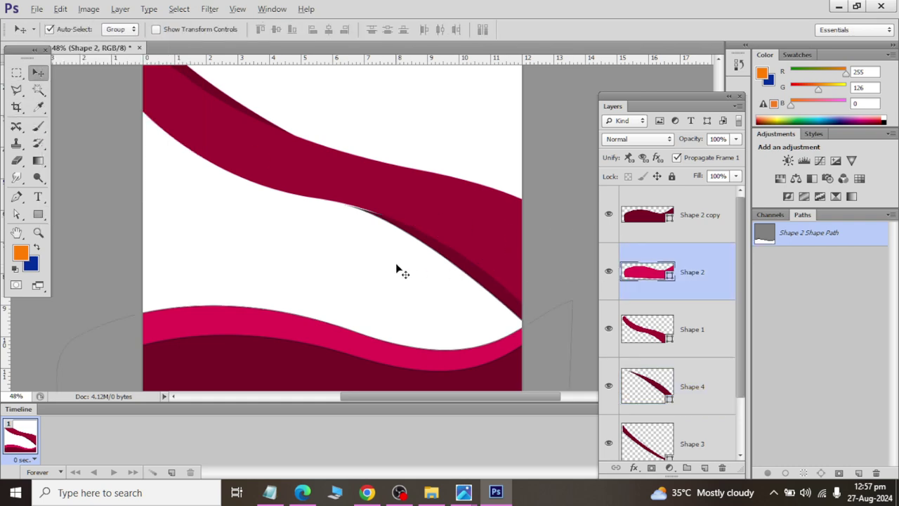
# Nudge the Shape 4 sliver up slightly to close the white gap beneath the band's lower edge.
pyautogui.click(691, 391)
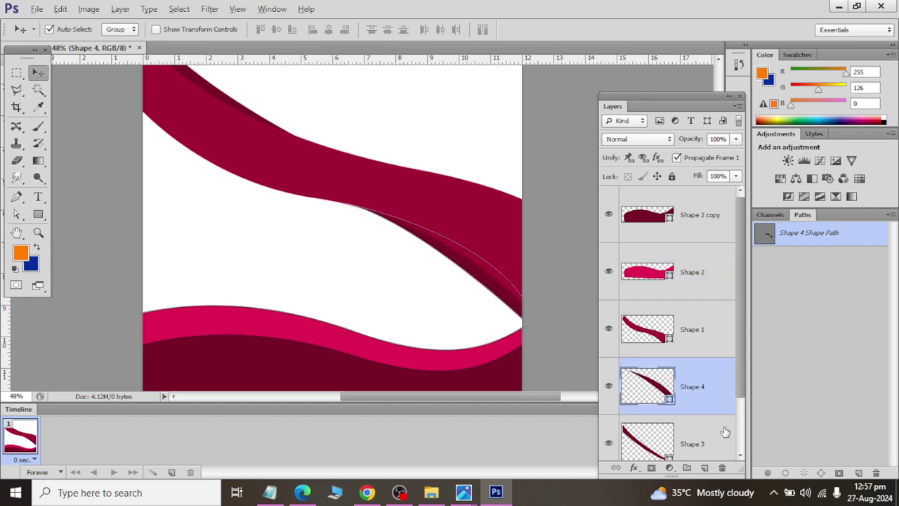
pyautogui.click(686, 429)
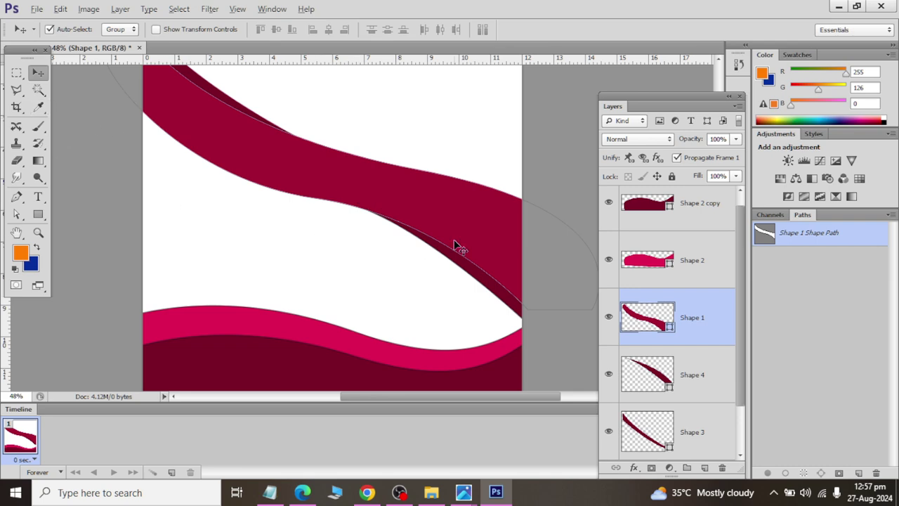
pyautogui.click(630, 215)
pyautogui.scroll(2, 333, 203)
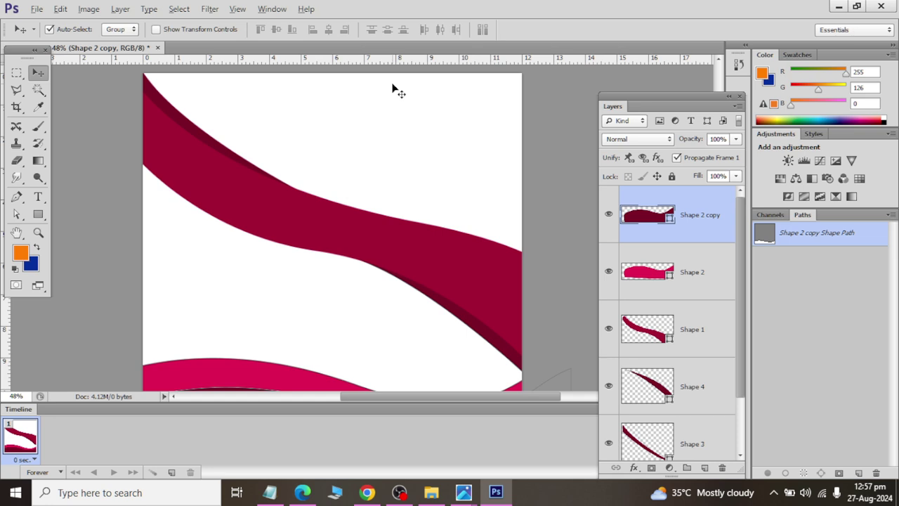
pyautogui.scroll(-1, 431, 109)
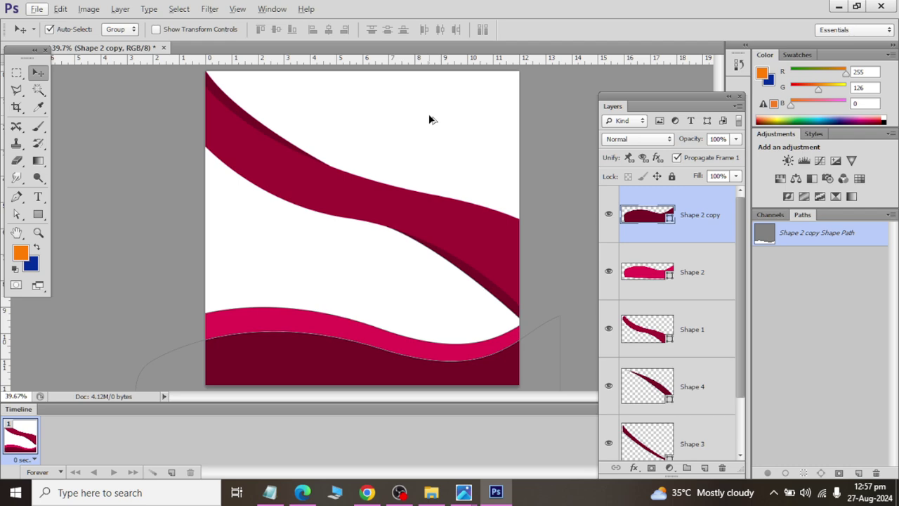
# Nudge the pink Shape 2 wave down to narrow the strip above the dark bottom wave.
pyautogui.scroll(-2, 652, 363)
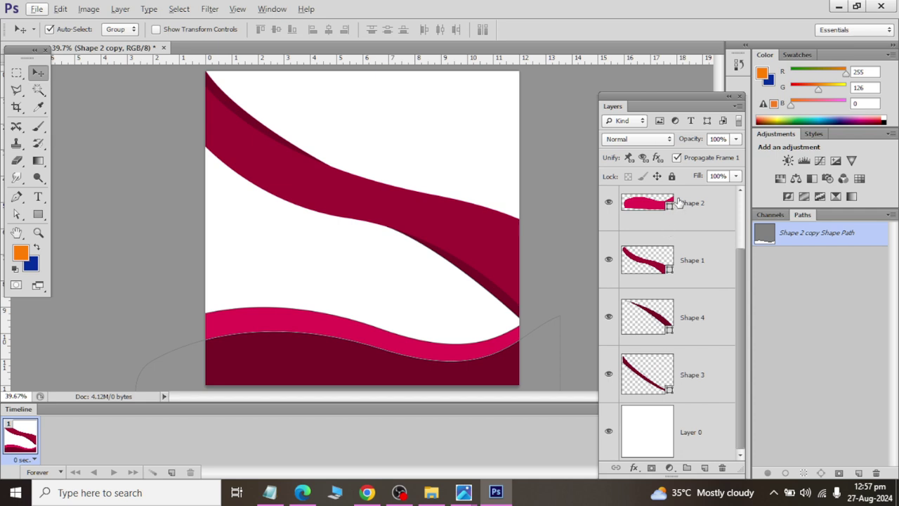
pyautogui.scroll(1, 681, 211)
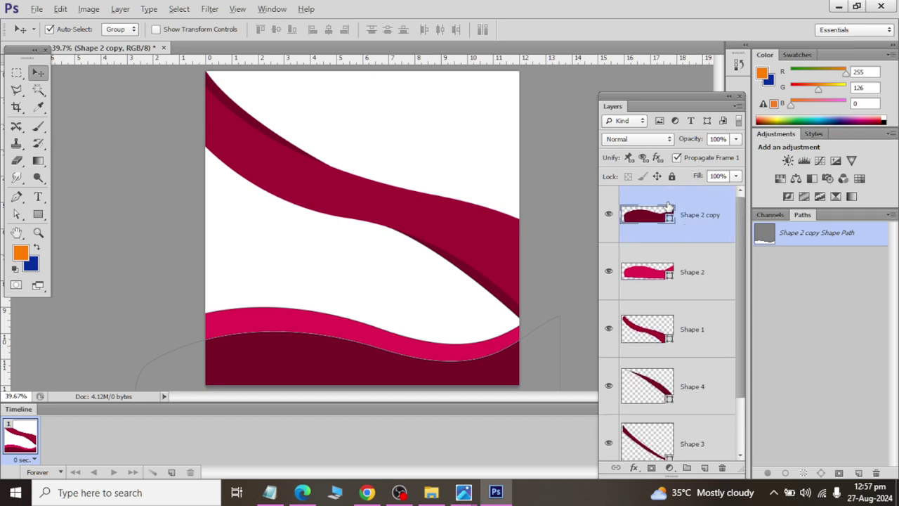
pyautogui.click(650, 280)
pyautogui.hotkey('shift', 'Down')
pyautogui.hotkey('shift', 'Down')
pyautogui.hotkey('shift', 'Down')
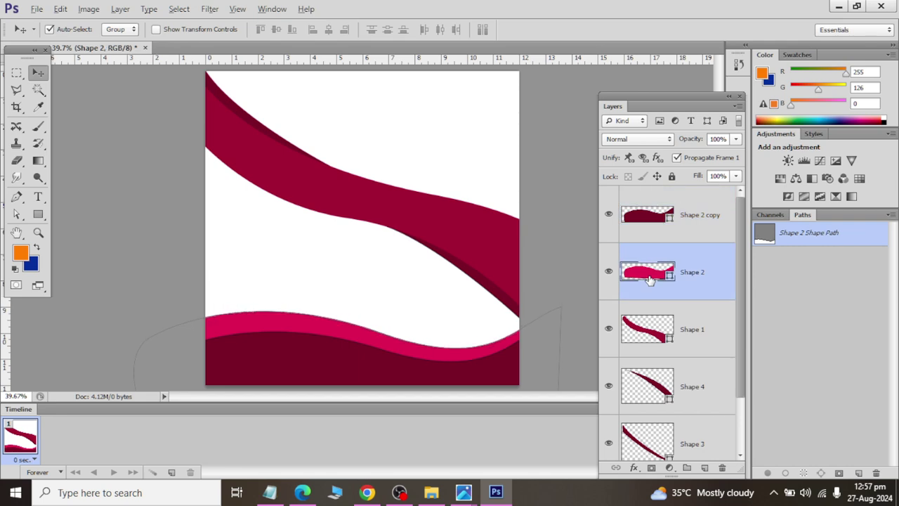
pyautogui.click(711, 204)
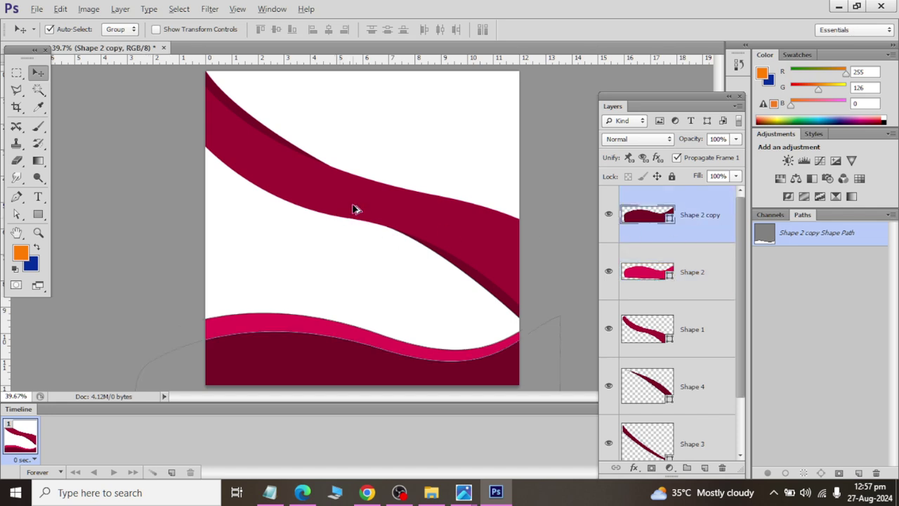
# Check the shading in the reference image ID Card Design Curve.png, and add a Gradient Overlay to the Shape 2 copy wave.
pyautogui.hotkey('alt', 'Tab')
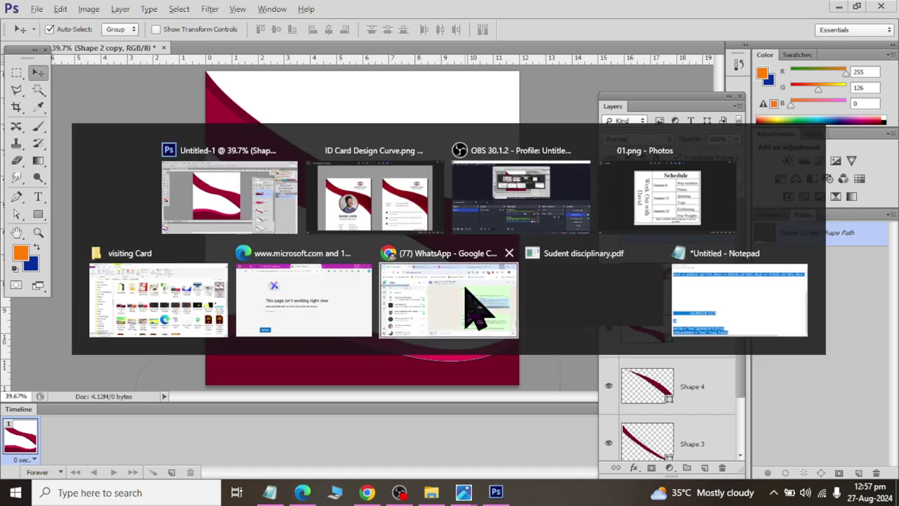
pyautogui.moveTo(532, 336); pyautogui.dragTo(595, 224)
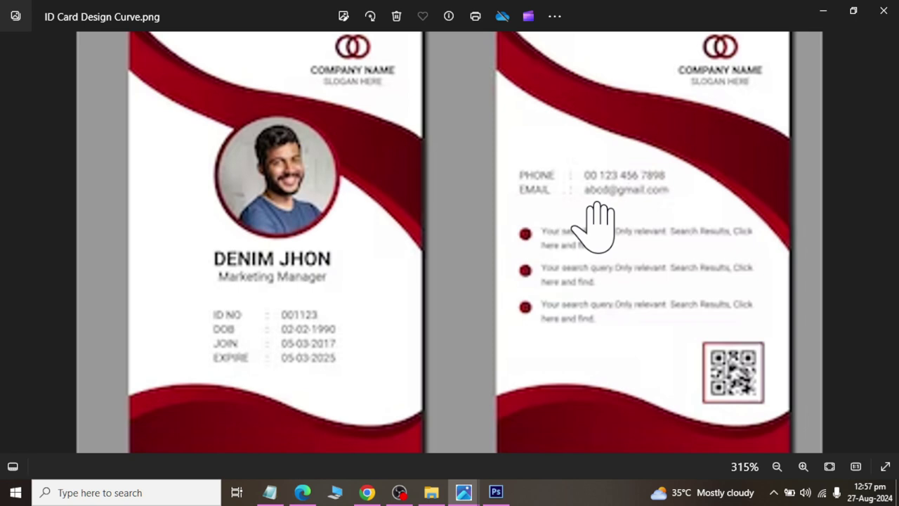
pyautogui.hotkey('alt', 'Tab')
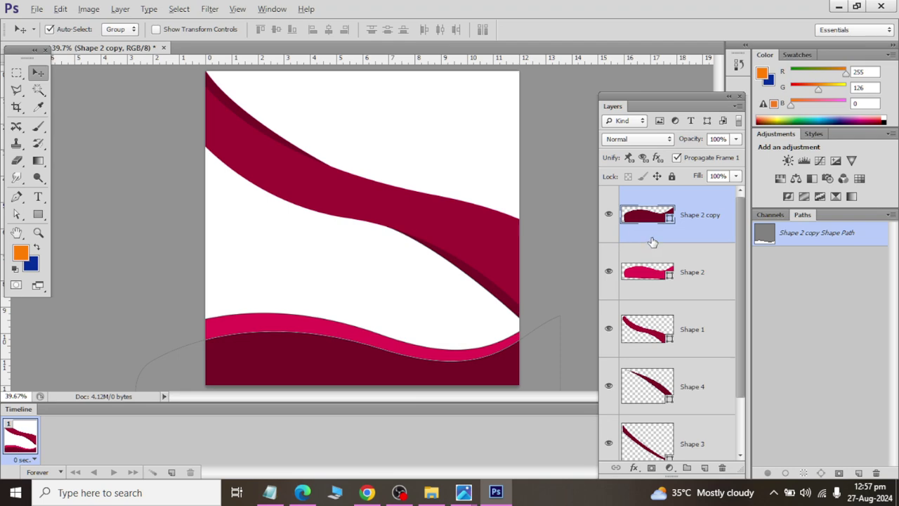
pyautogui.click(650, 275)
pyautogui.click(654, 227)
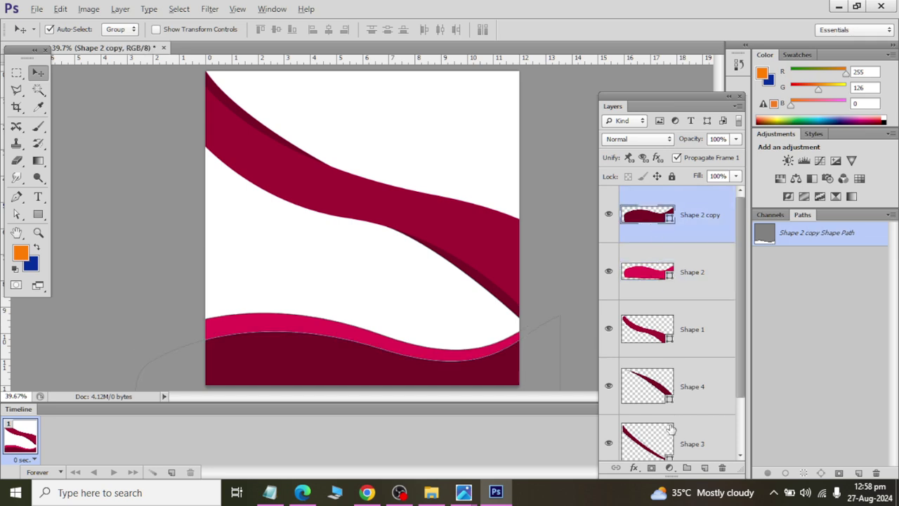
pyautogui.click(634, 467)
pyautogui.click(664, 327)
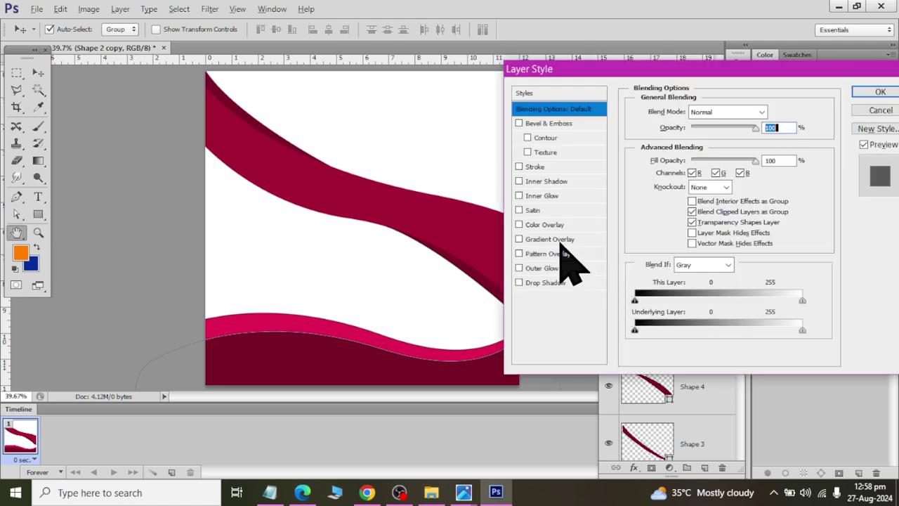
pyautogui.click(552, 240)
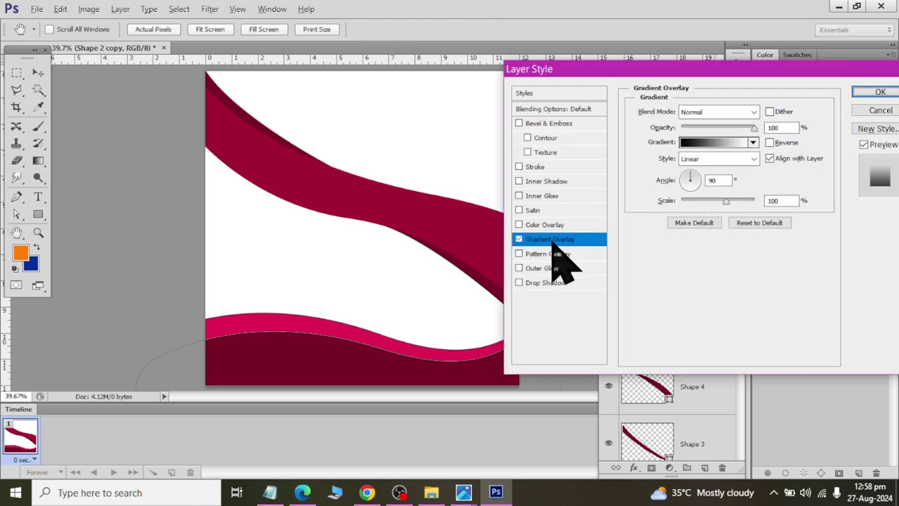
# Apply the Foreground to Background gradient preset to the overlay and open it in the Gradient Editor.
pyautogui.click(753, 143)
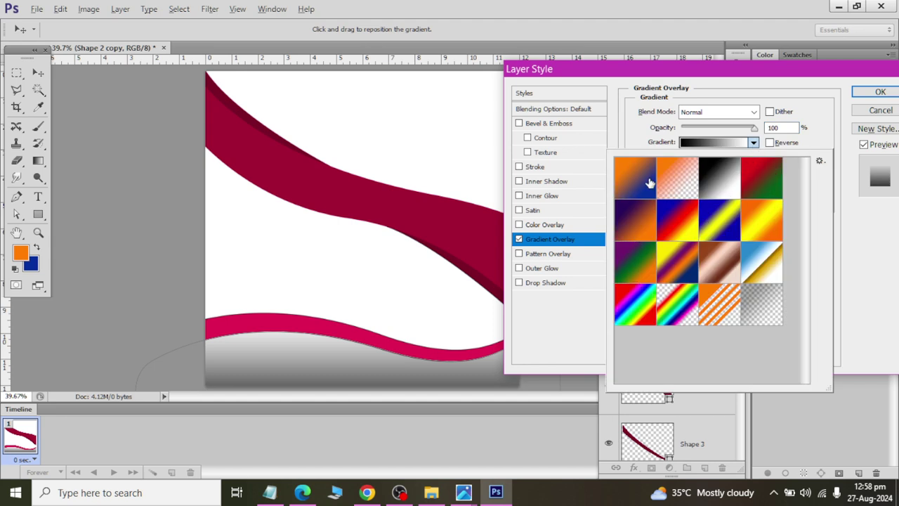
pyautogui.click(753, 181)
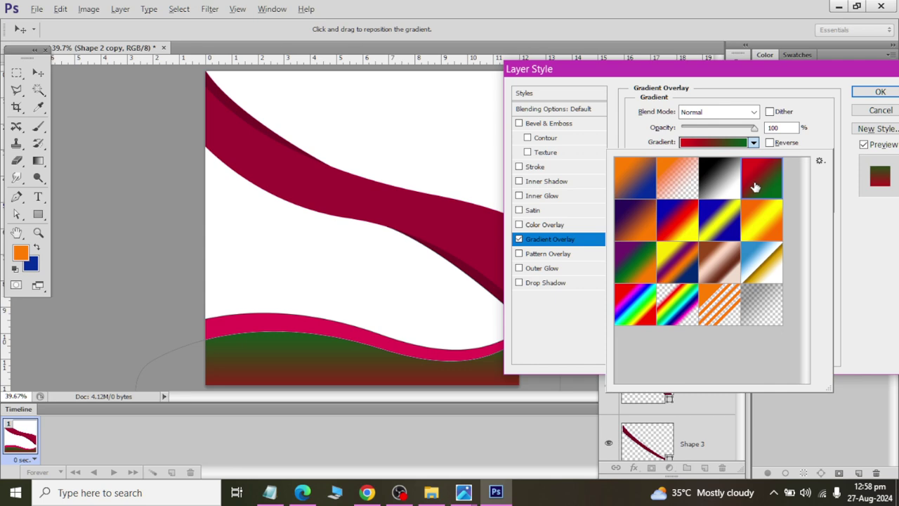
pyautogui.click(627, 185)
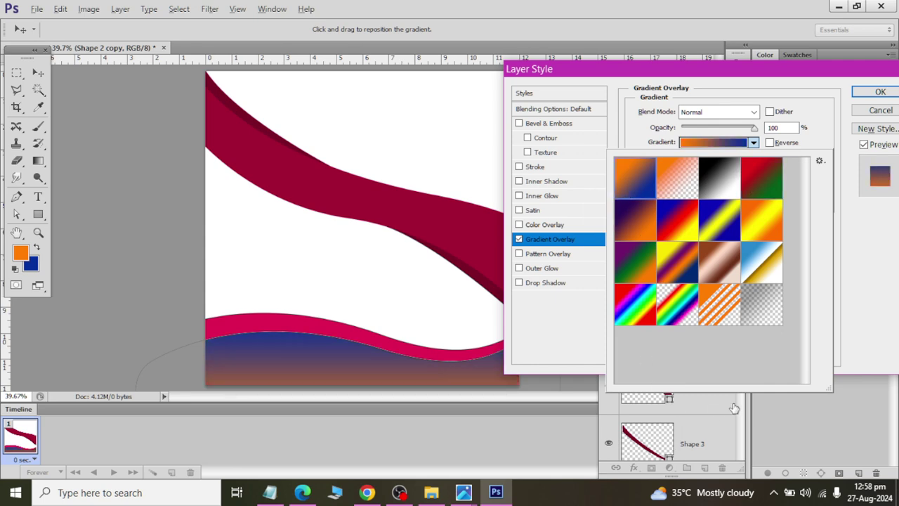
pyautogui.click(859, 299)
pyautogui.click(710, 143)
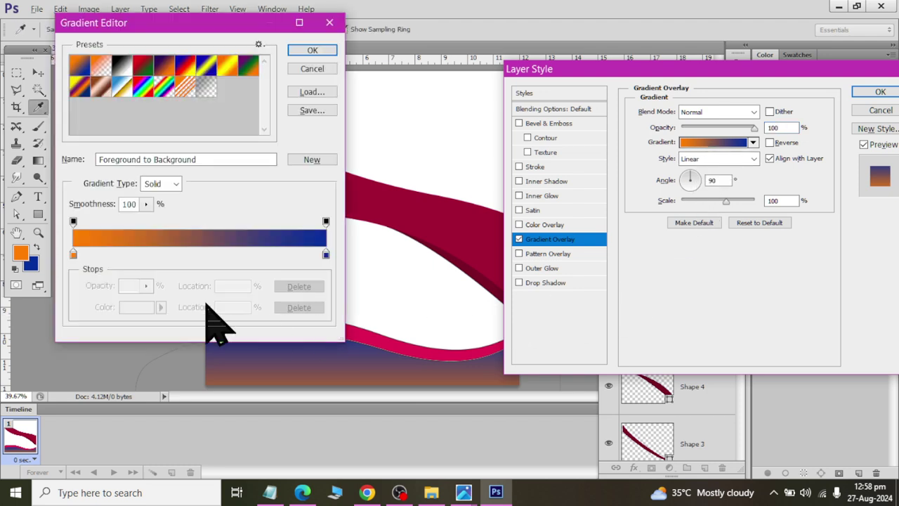
# Change the gradient's starting color stop at location 0% from orange to bright red.
pyautogui.click(73, 254)
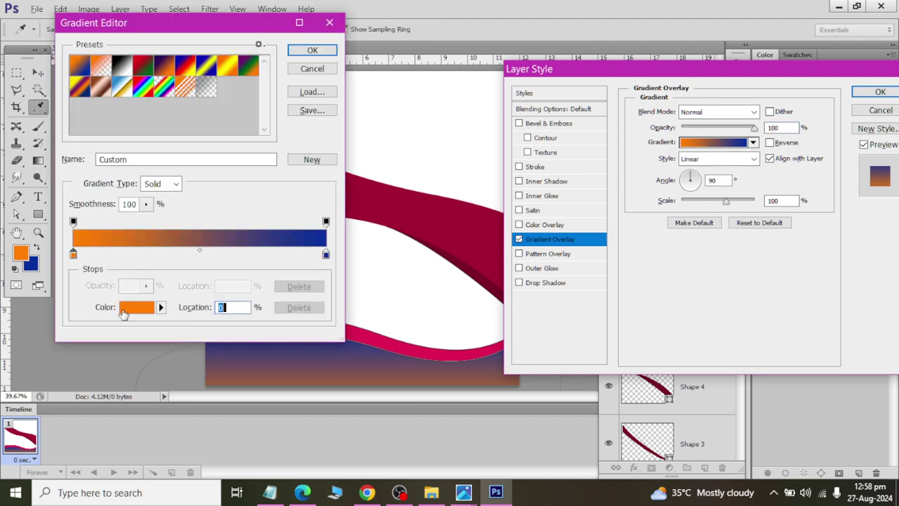
pyautogui.click(136, 307)
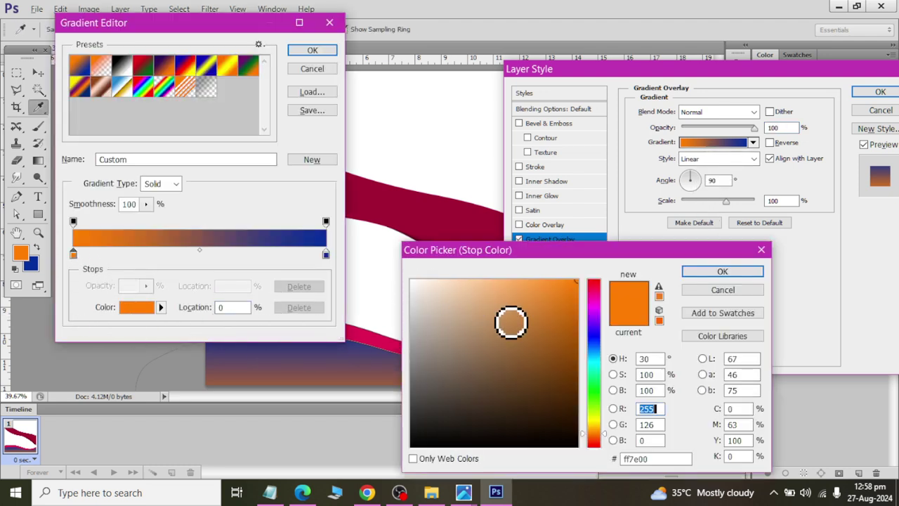
pyautogui.click(595, 444)
pyautogui.moveTo(597, 444); pyautogui.dragTo(608, 432)
pyautogui.click(612, 409)
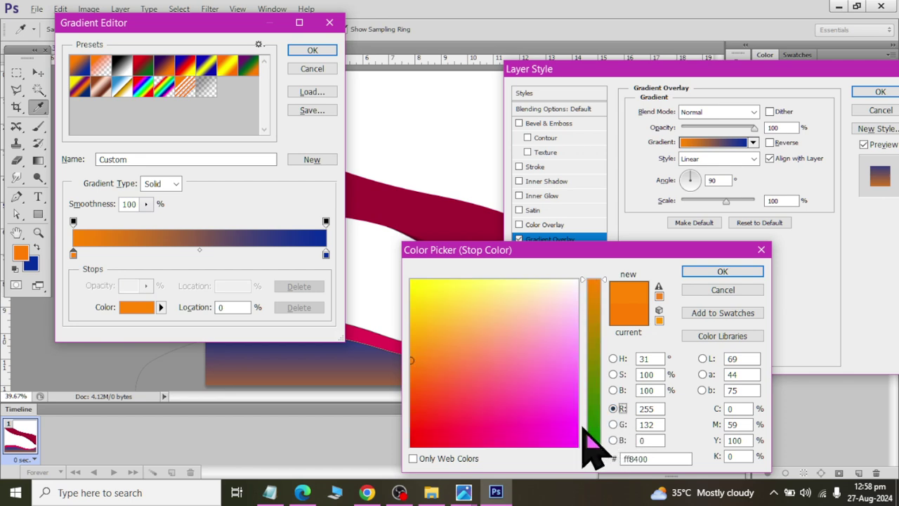
pyautogui.moveTo(492, 417); pyautogui.dragTo(360, 461)
pyautogui.click(706, 273)
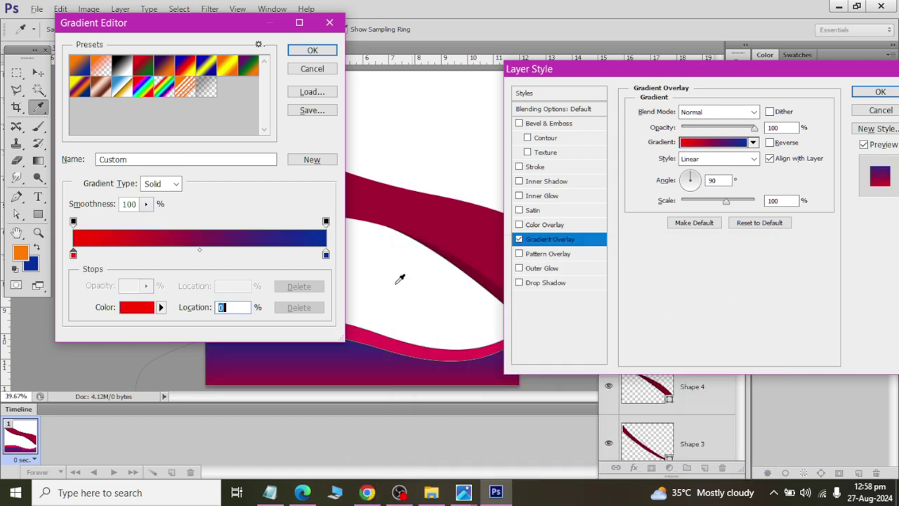
# Change the gradient's end color stop at location 100% to dark red and apply the overlay to the Shape 2 copy wave.
pyautogui.click(326, 254)
pyautogui.click(136, 307)
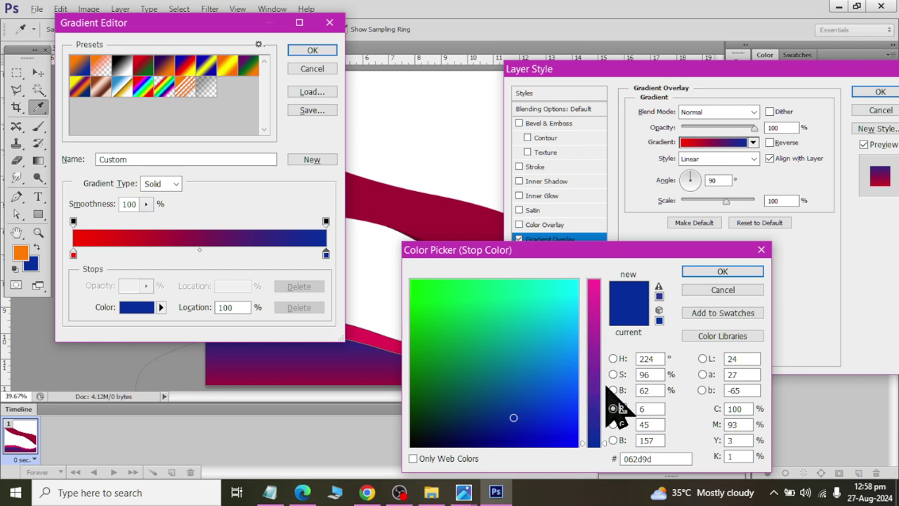
pyautogui.click(613, 390)
pyautogui.click(576, 282)
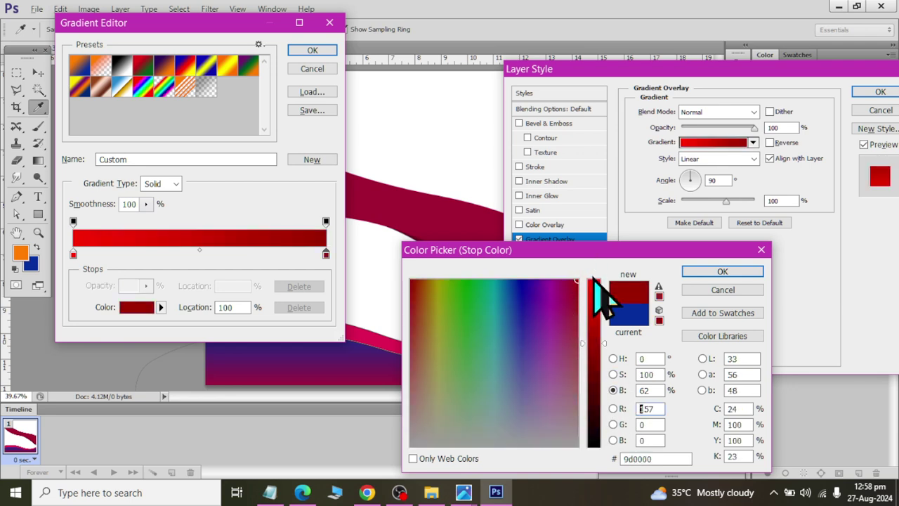
pyautogui.moveTo(604, 343); pyautogui.dragTo(605, 369)
pyautogui.click(699, 274)
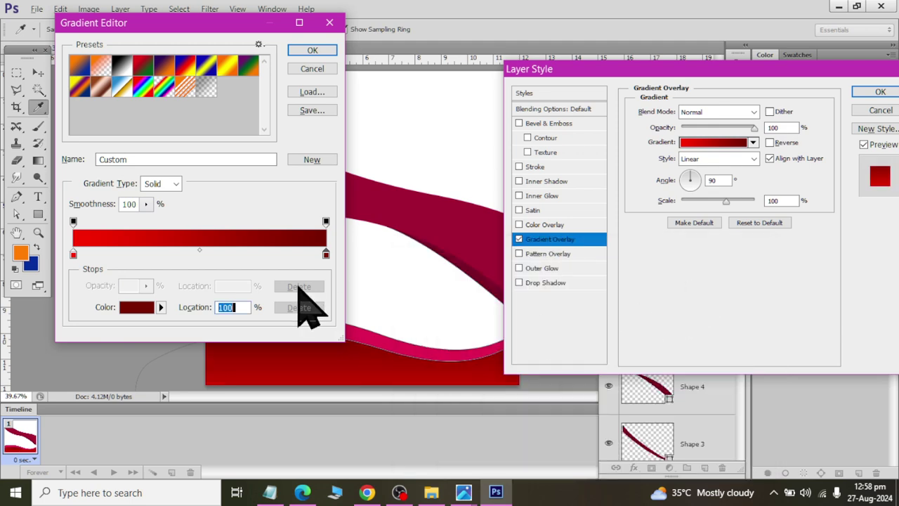
pyautogui.click(309, 51)
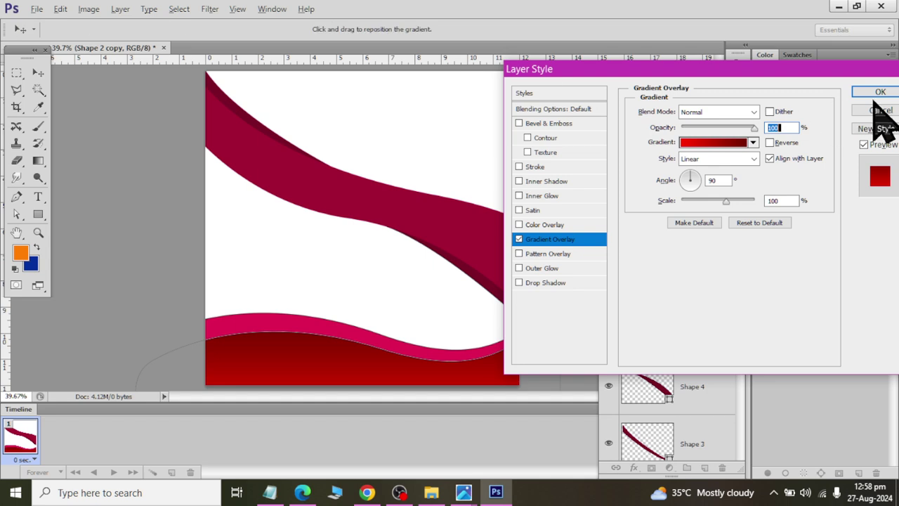
pyautogui.click(878, 93)
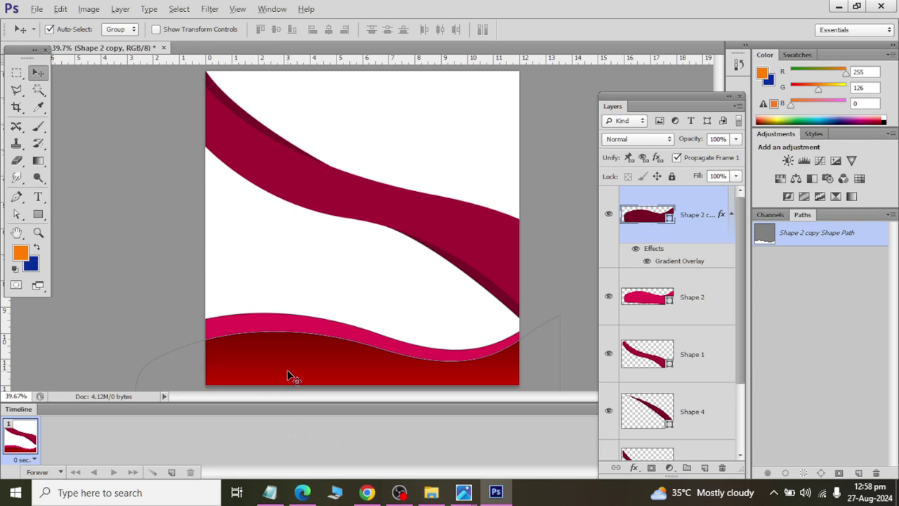
# Compare with the reference ID Card Design Curve.png, and set Shape 2 copy's Gradient Overlay to 89% scale and a 142° angle.
pyautogui.hotkey('alt', 'Tab')
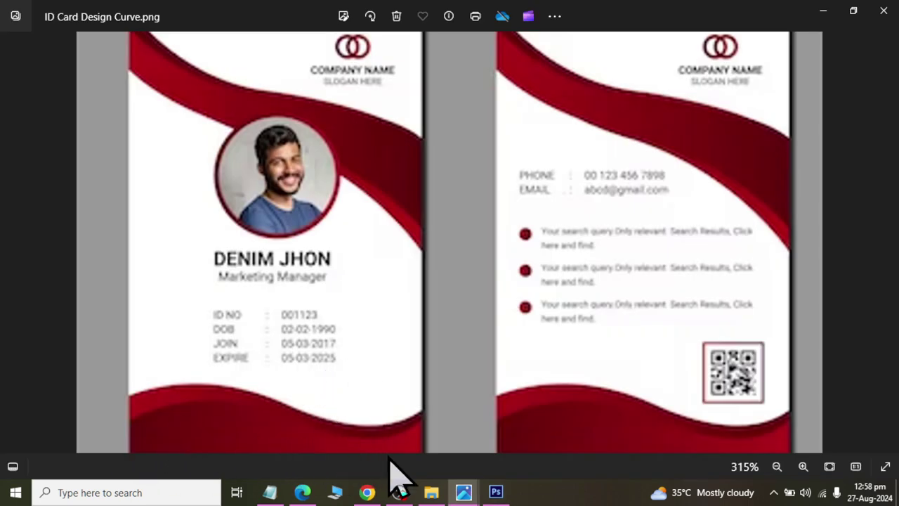
pyautogui.hotkey('alt', 'Tab')
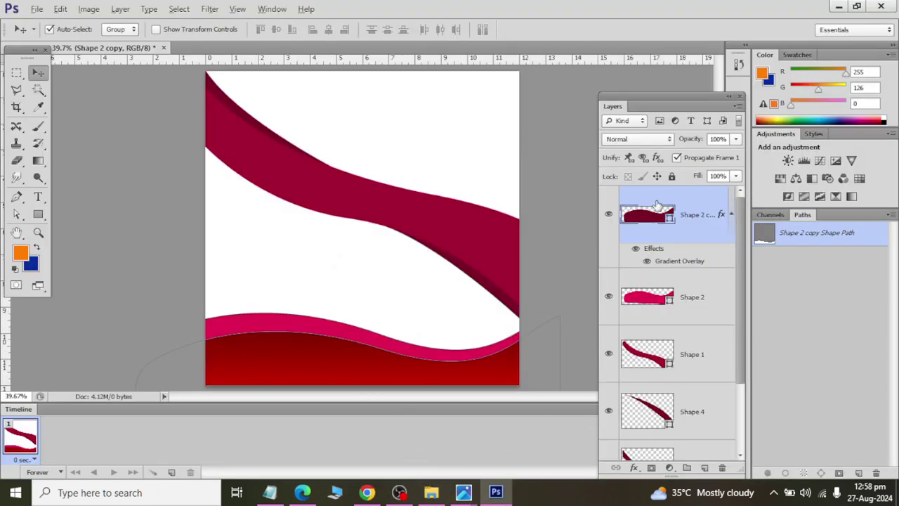
pyautogui.doubleClick(641, 250)
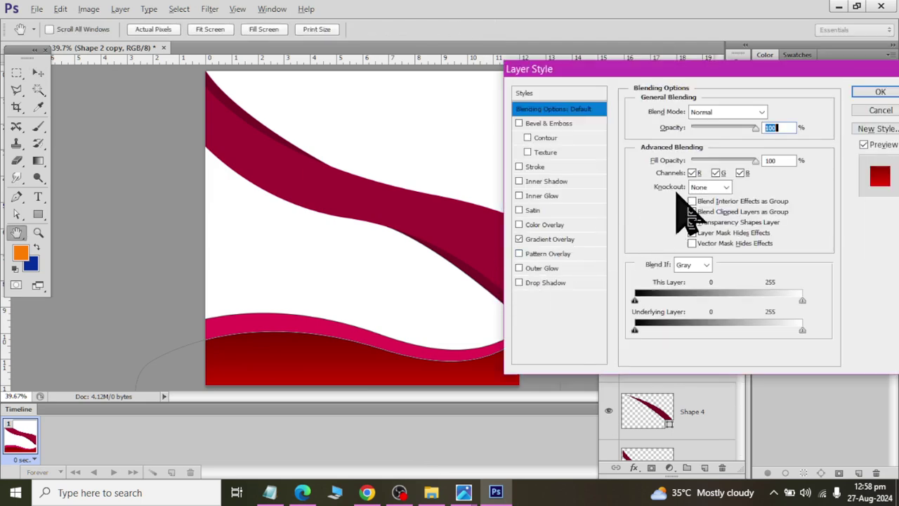
pyautogui.click(557, 239)
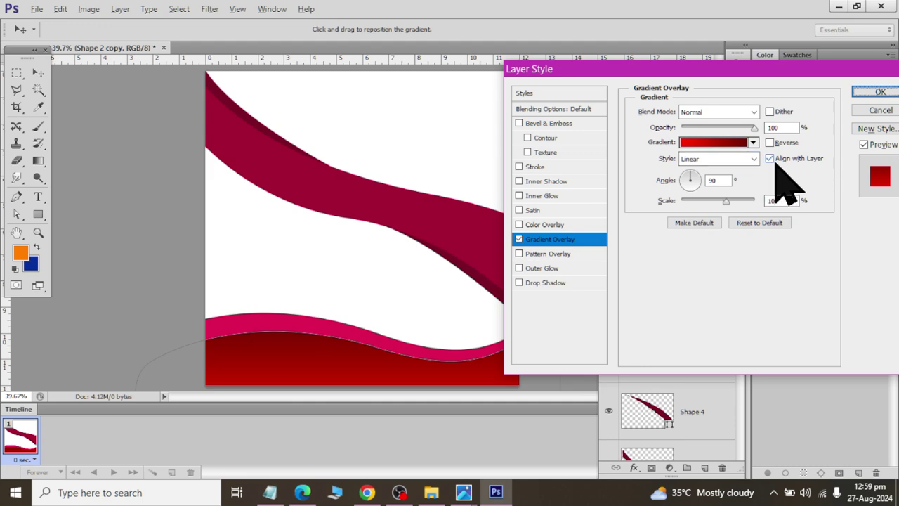
pyautogui.moveTo(727, 200)
pyautogui.mouseDown()
pyautogui.moveTo(755, 203)
pyautogui.moveTo(720, 202)
pyautogui.mouseUp()
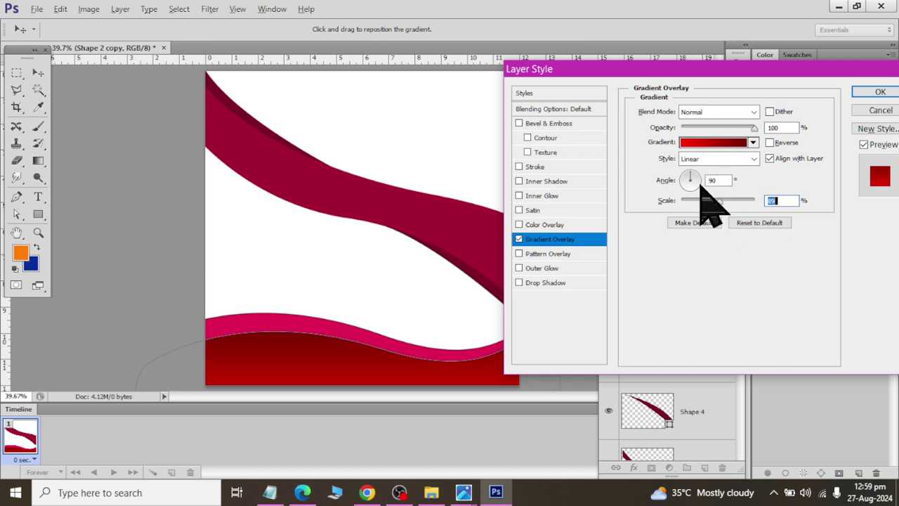
pyautogui.click(700, 188)
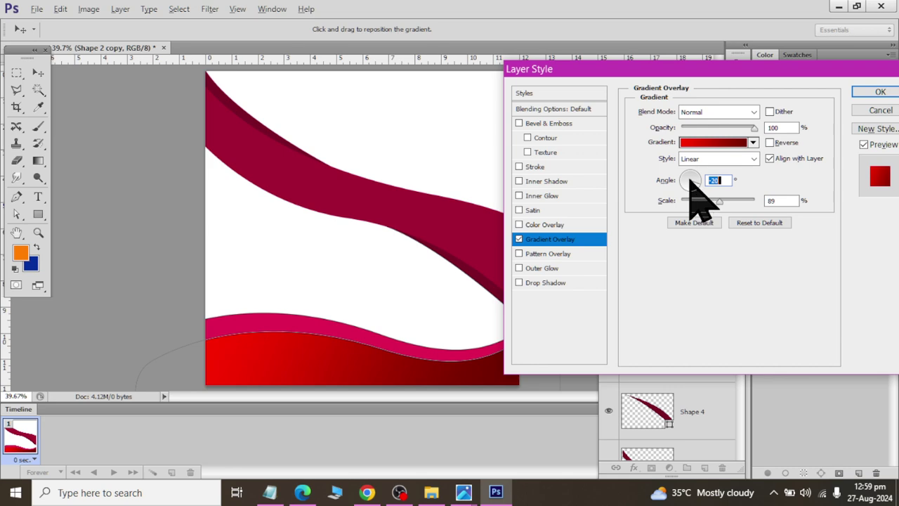
pyautogui.click(683, 177)
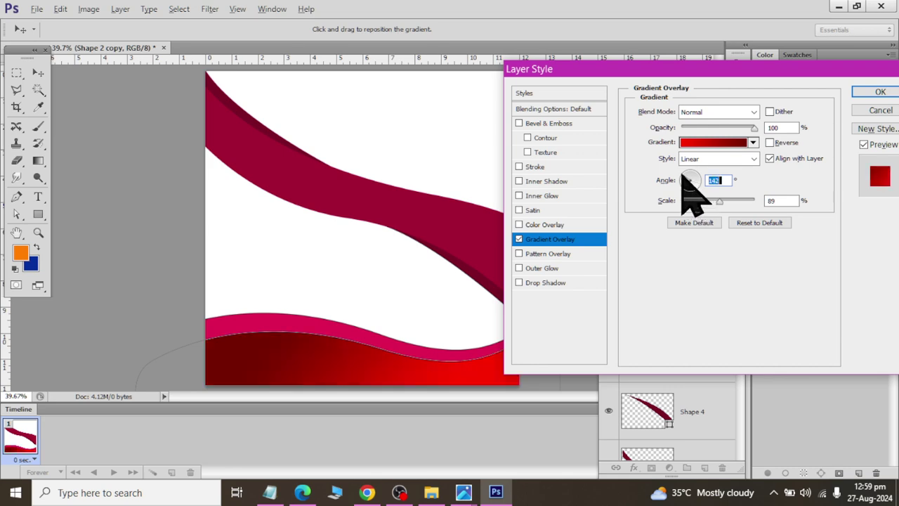
pyautogui.hotkey('alt', 'Tab')
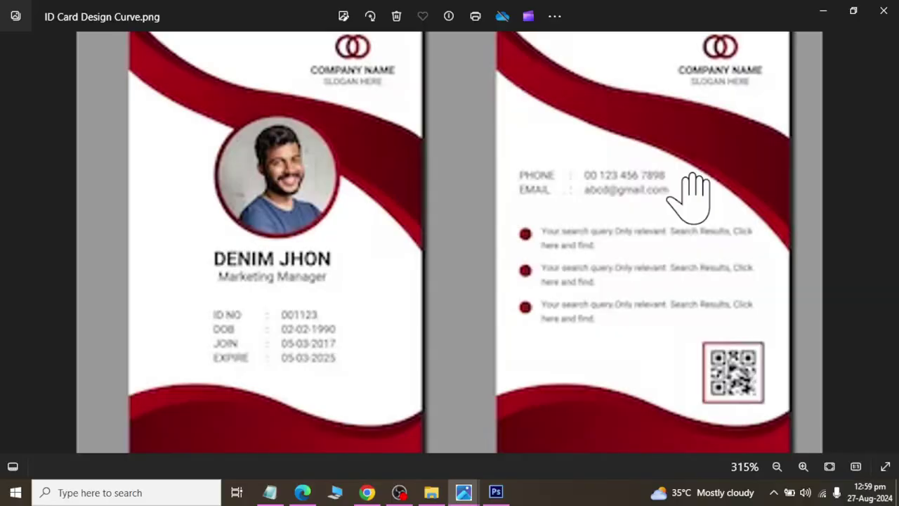
pyautogui.hotkey('alt', 'Tab')
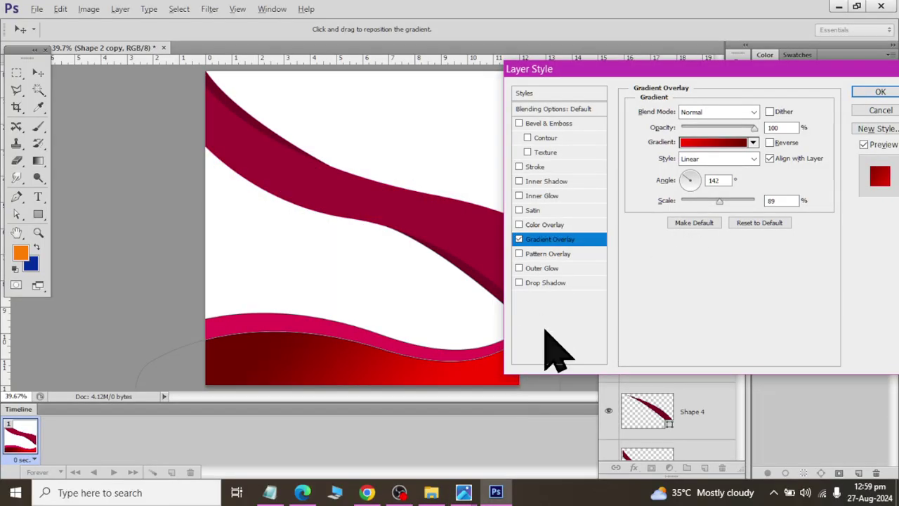
pyautogui.click(878, 92)
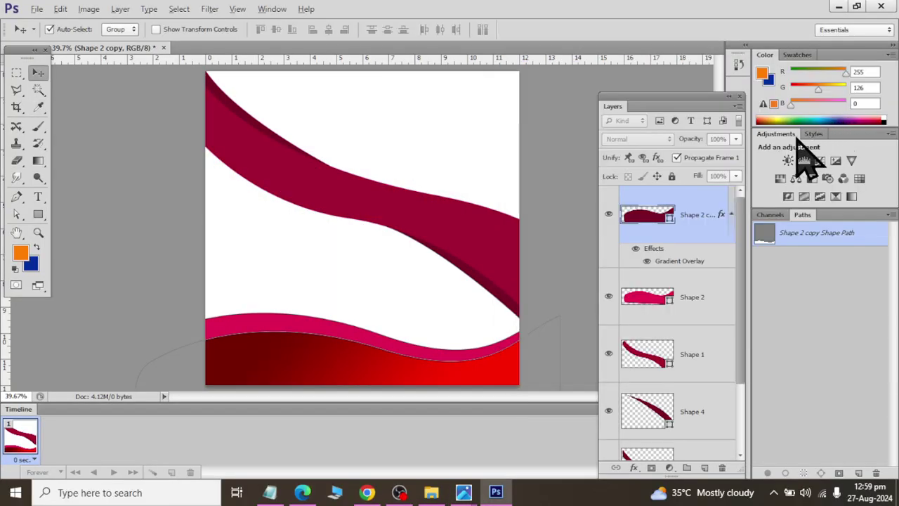
# Copy the layer style of Shape 2 copy and paste it onto the Shape 2 wave.
pyautogui.rightClick(687, 220)
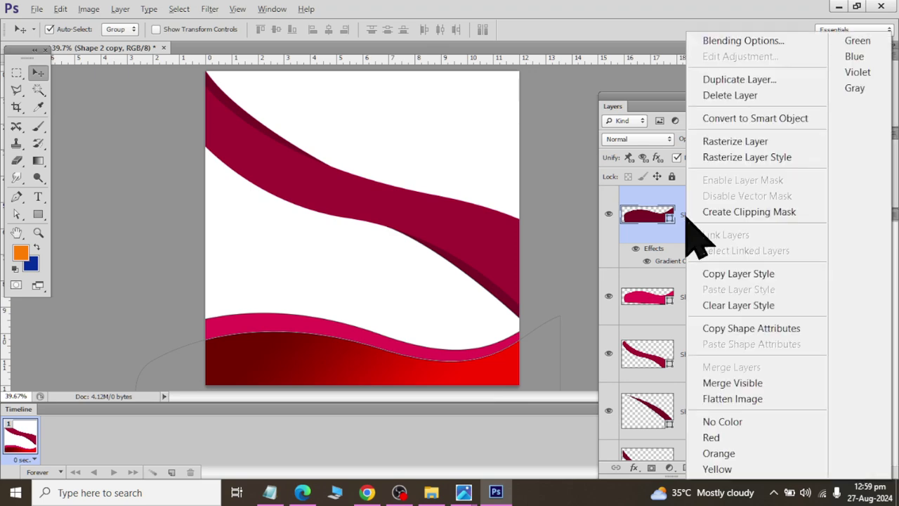
pyautogui.click(709, 273)
pyautogui.click(703, 299)
pyautogui.rightClick(649, 299)
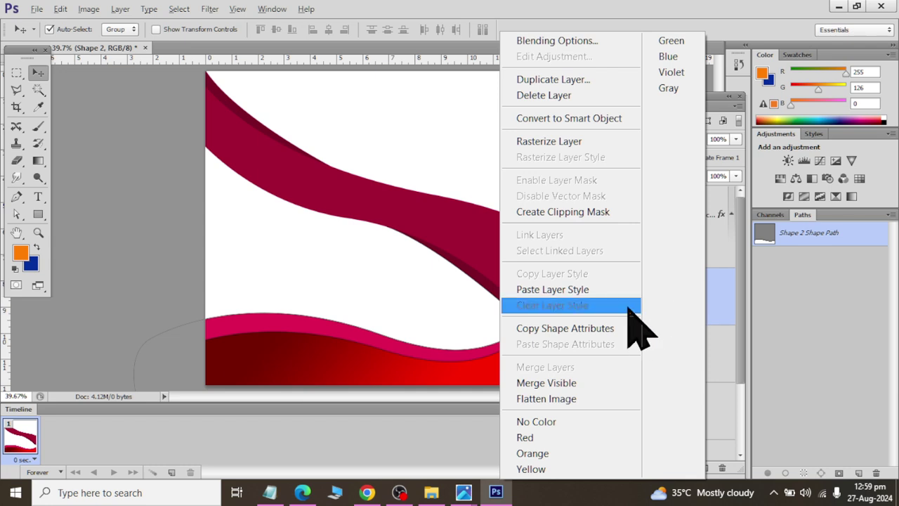
pyautogui.click(615, 294)
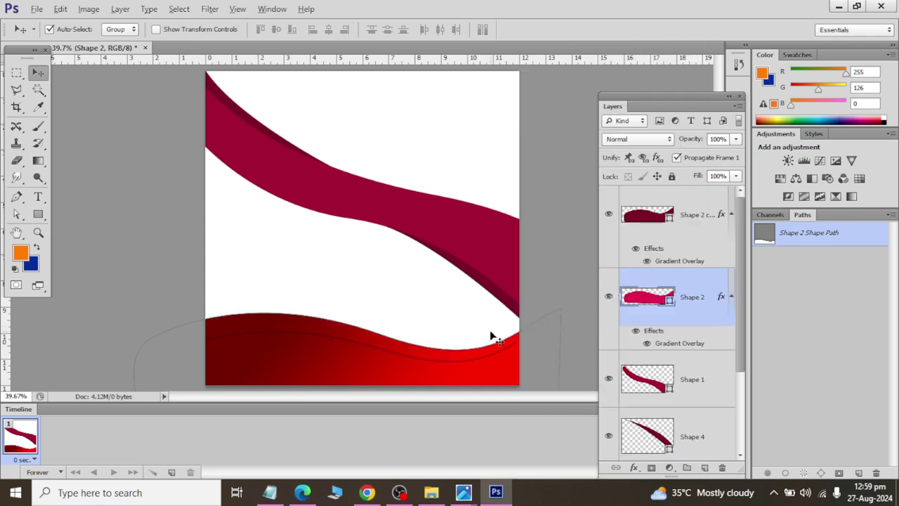
# Reverse the Gradient Overlay on the Shape 2 wave and compare the waves with the reference image.
pyautogui.doubleClick(652, 336)
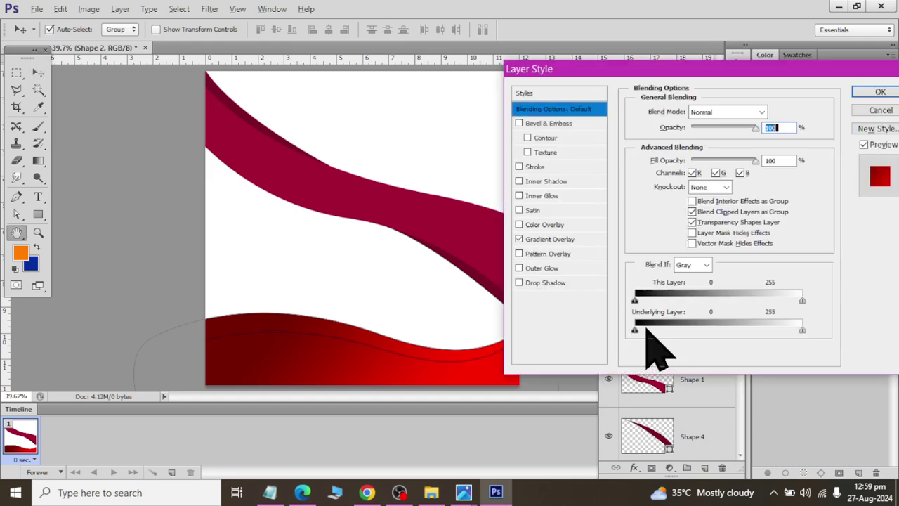
pyautogui.click(569, 238)
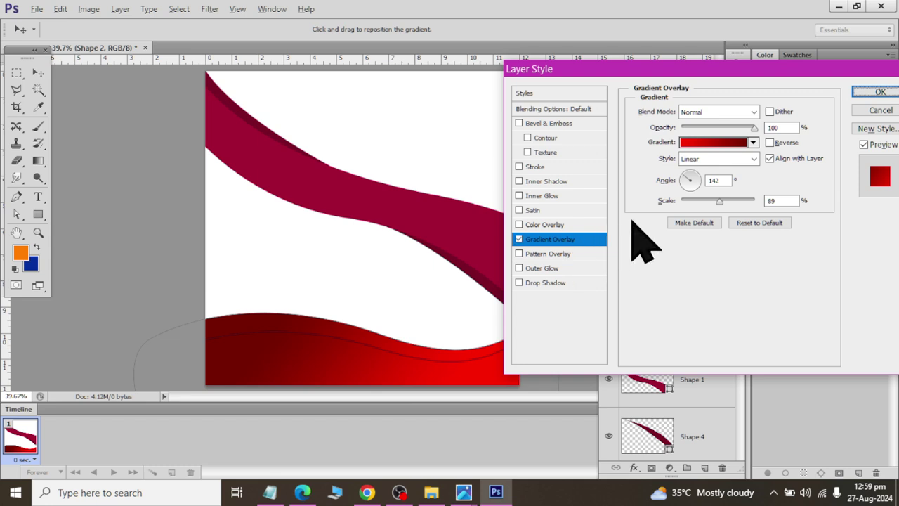
pyautogui.click(781, 143)
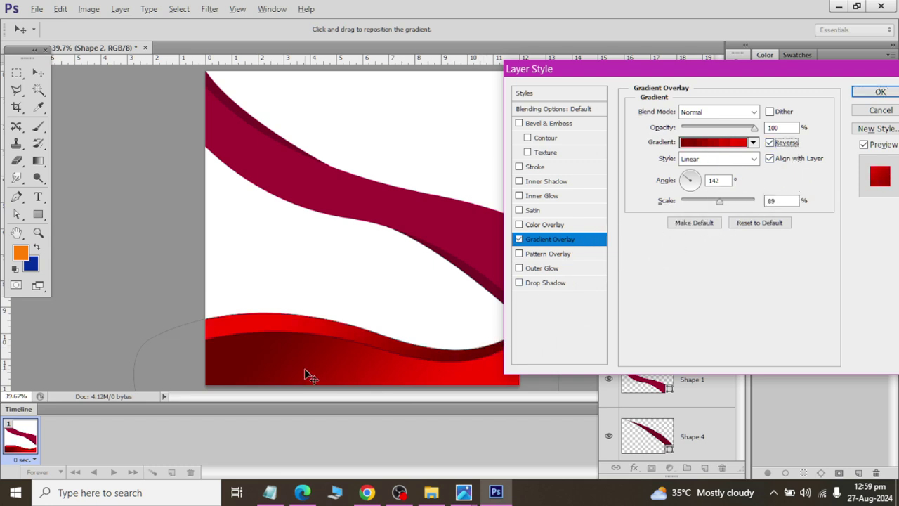
pyautogui.click(879, 92)
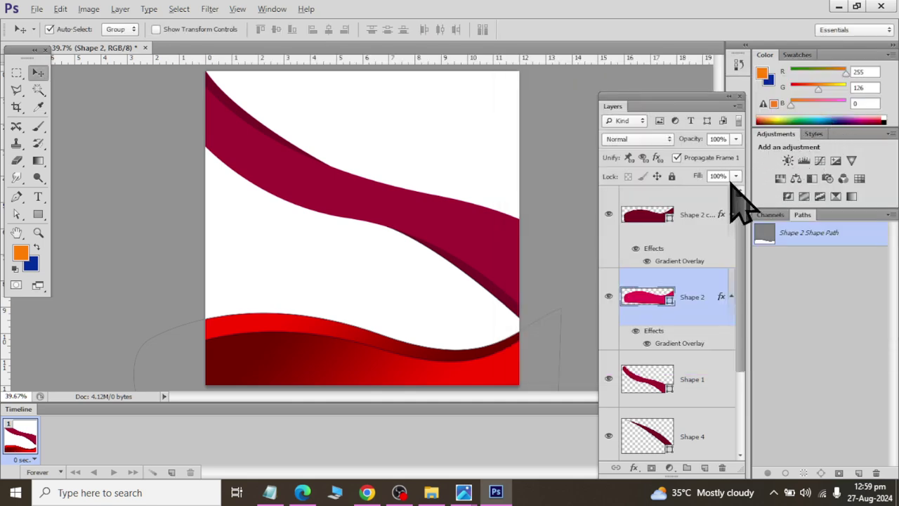
pyautogui.hotkey('alt', 'Tab')
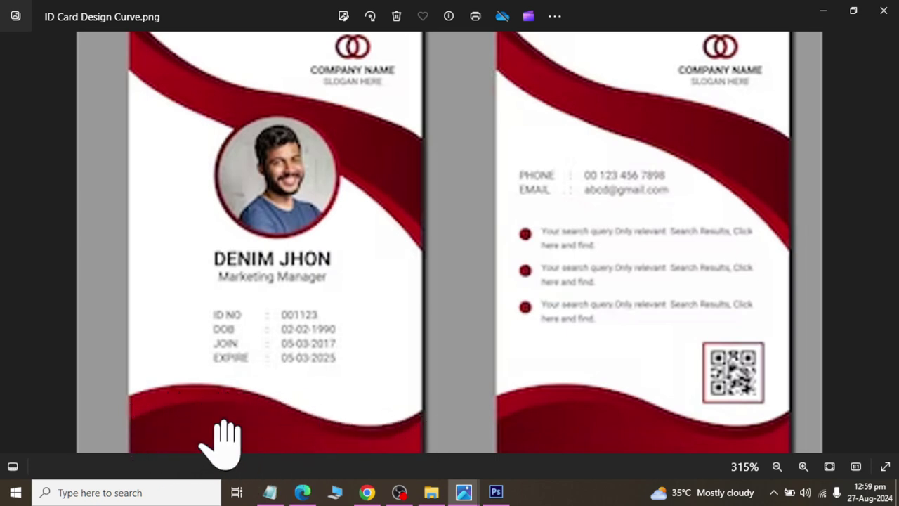
pyautogui.hotkey('alt', 'Tab')
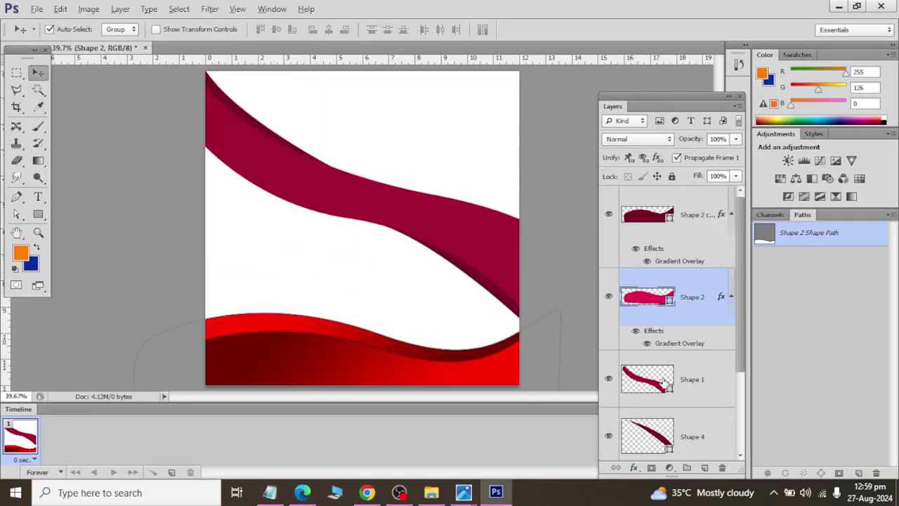
# Remove the stroke outline from both the Shape 2 and Shape 2 copy waves.
pyautogui.click(663, 381)
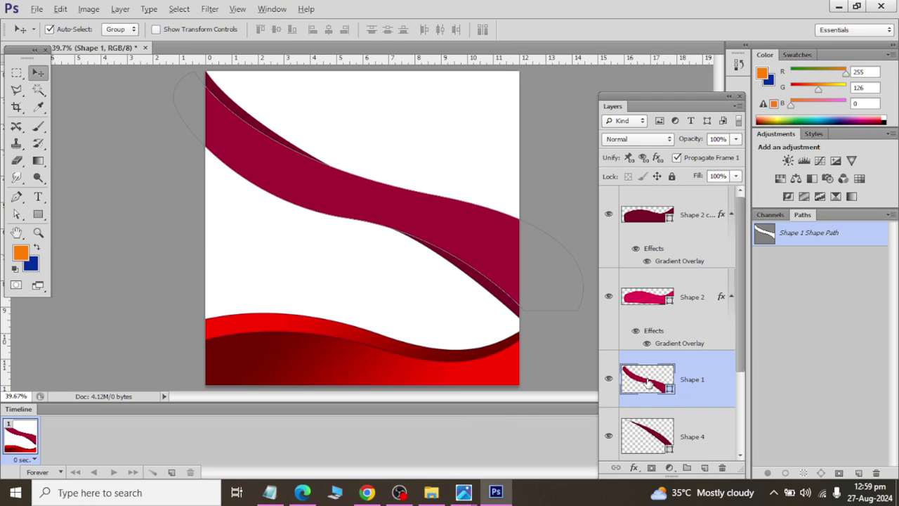
pyautogui.click(38, 214)
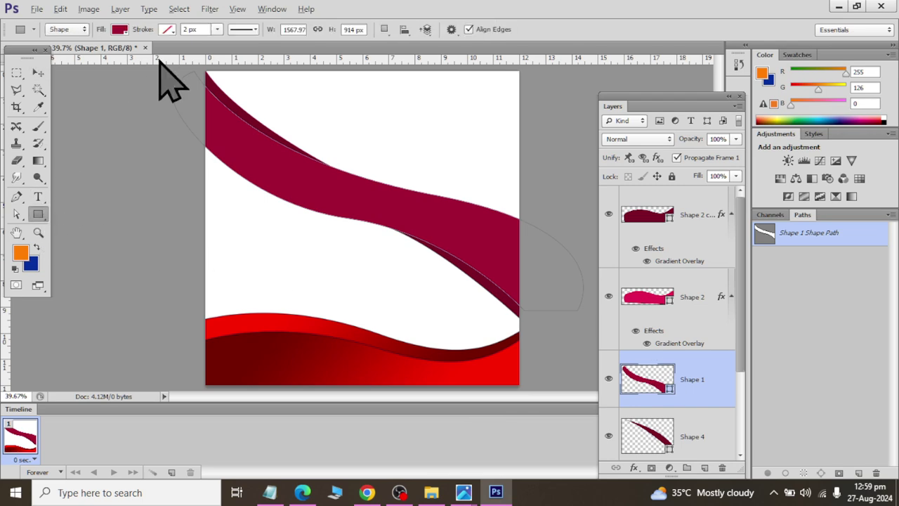
pyautogui.click(648, 301)
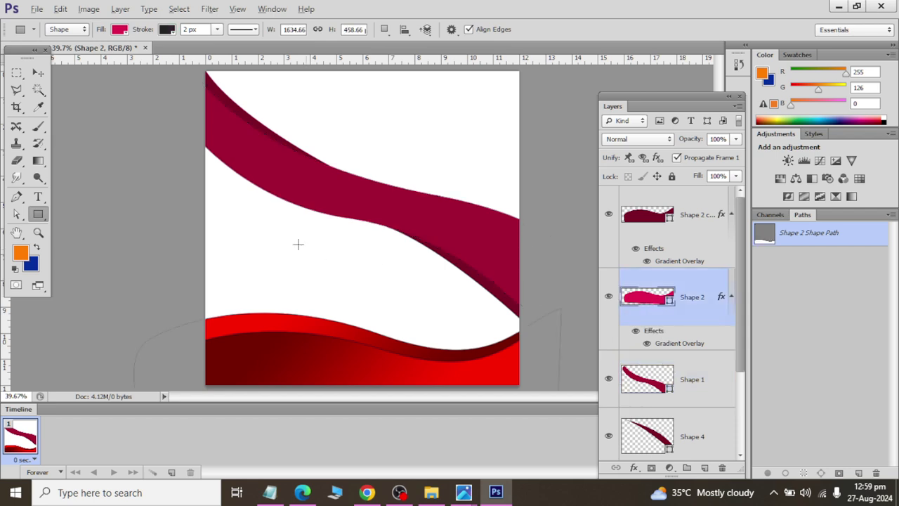
pyautogui.click(167, 31)
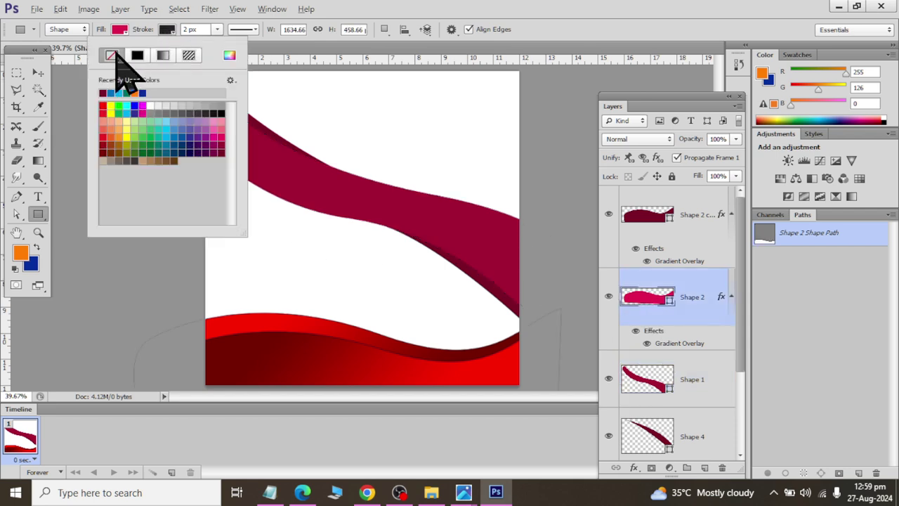
pyautogui.click(111, 55)
pyautogui.click(645, 225)
pyautogui.click(644, 224)
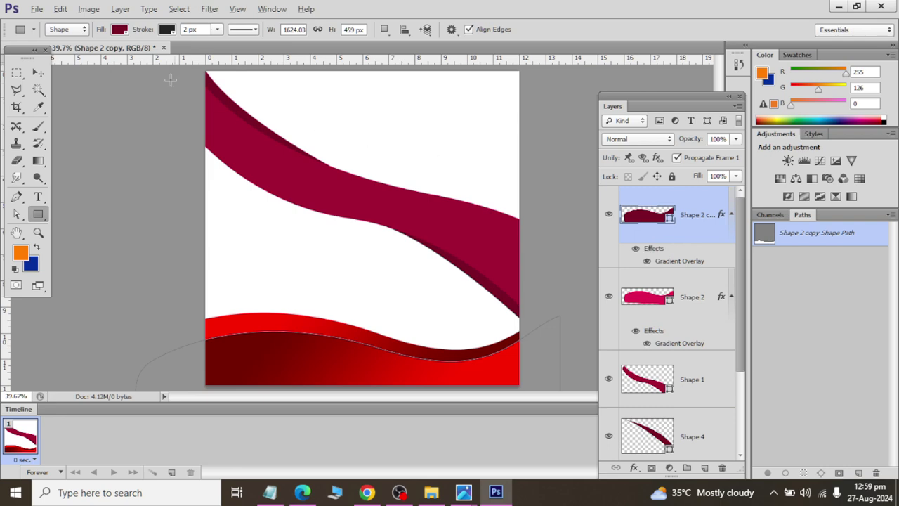
pyautogui.click(166, 30)
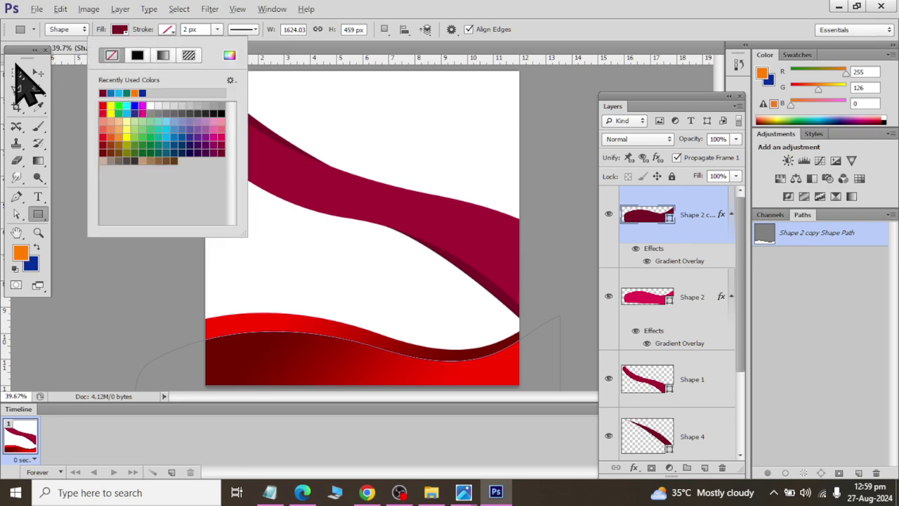
pyautogui.click(38, 72)
# Compare the whole curved band and bottom waves with both card sides in the reference image ID Card Design Curve.png.
pyautogui.click(691, 432)
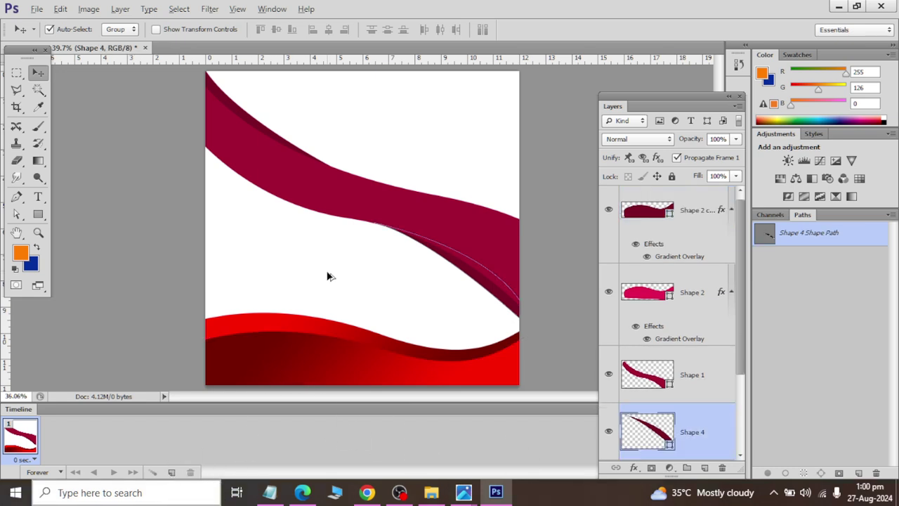
pyautogui.scroll(-2, 327, 276)
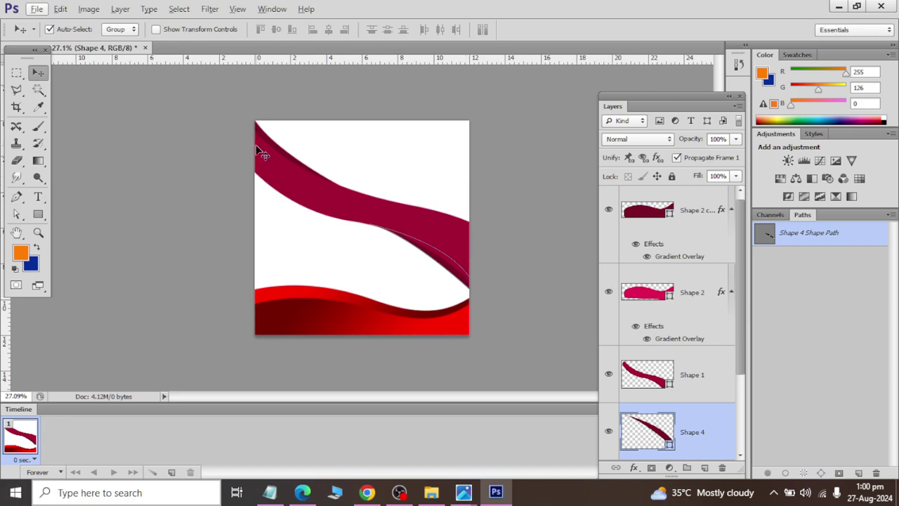
pyautogui.hotkey('alt', 'Tab')
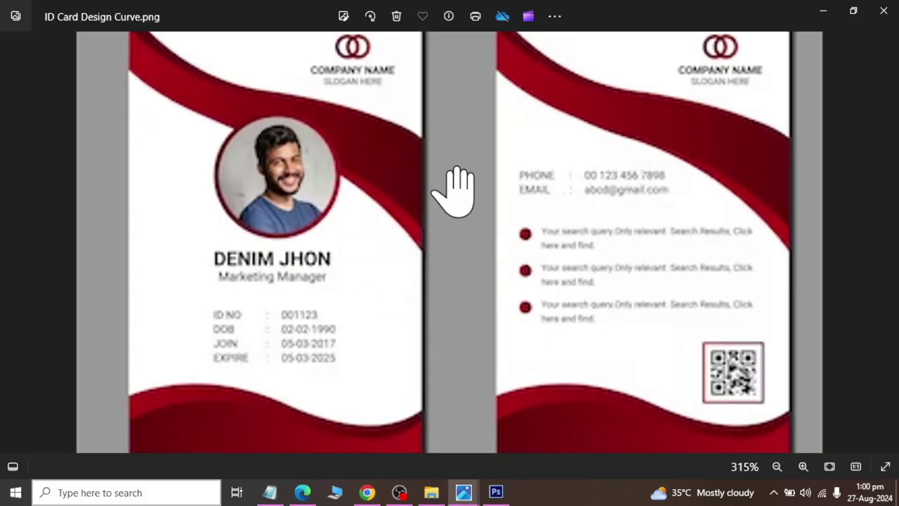
pyautogui.scroll(-1, 441, 203)
pyautogui.scroll(-3, 442, 204)
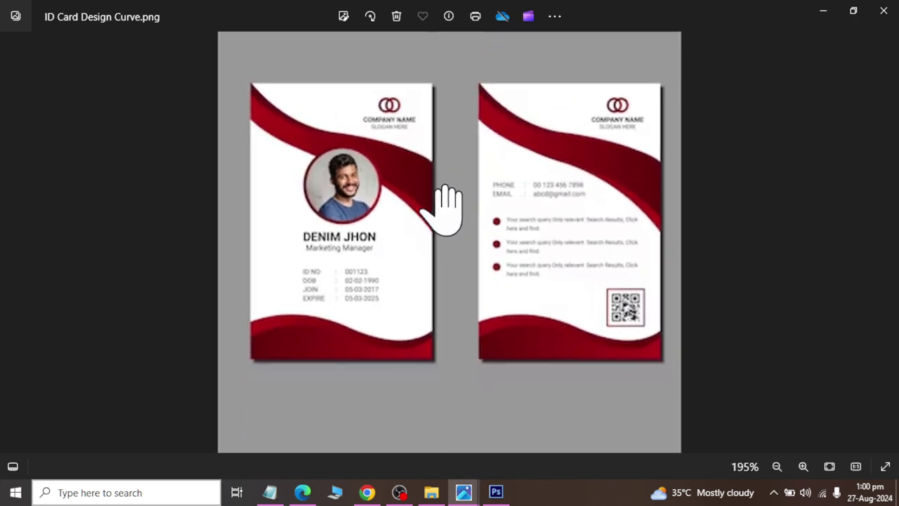
pyautogui.hotkey('alt', 'Tab')
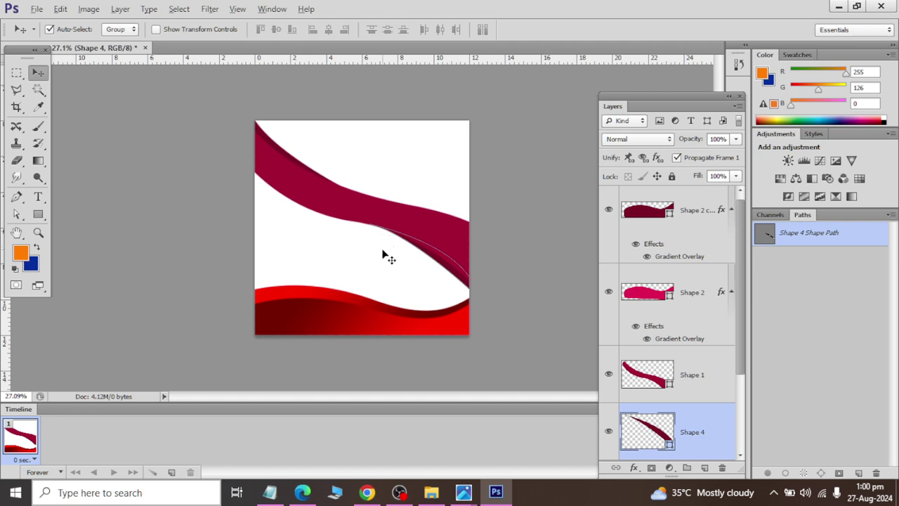
pyautogui.hotkey('alt', 'Tab')
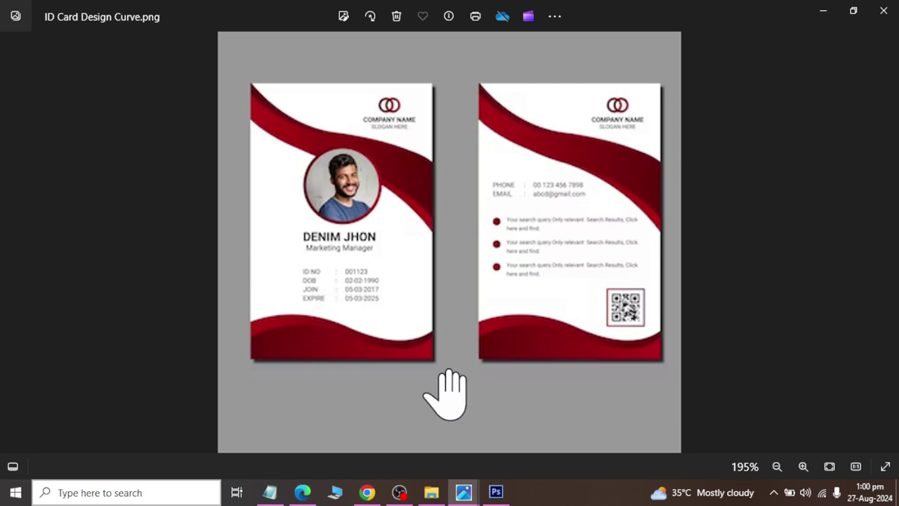
pyautogui.click(400, 492)
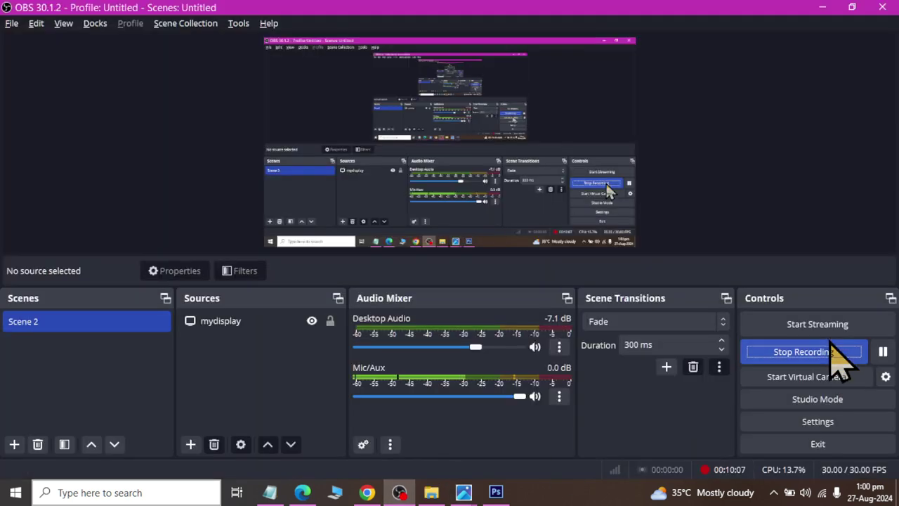